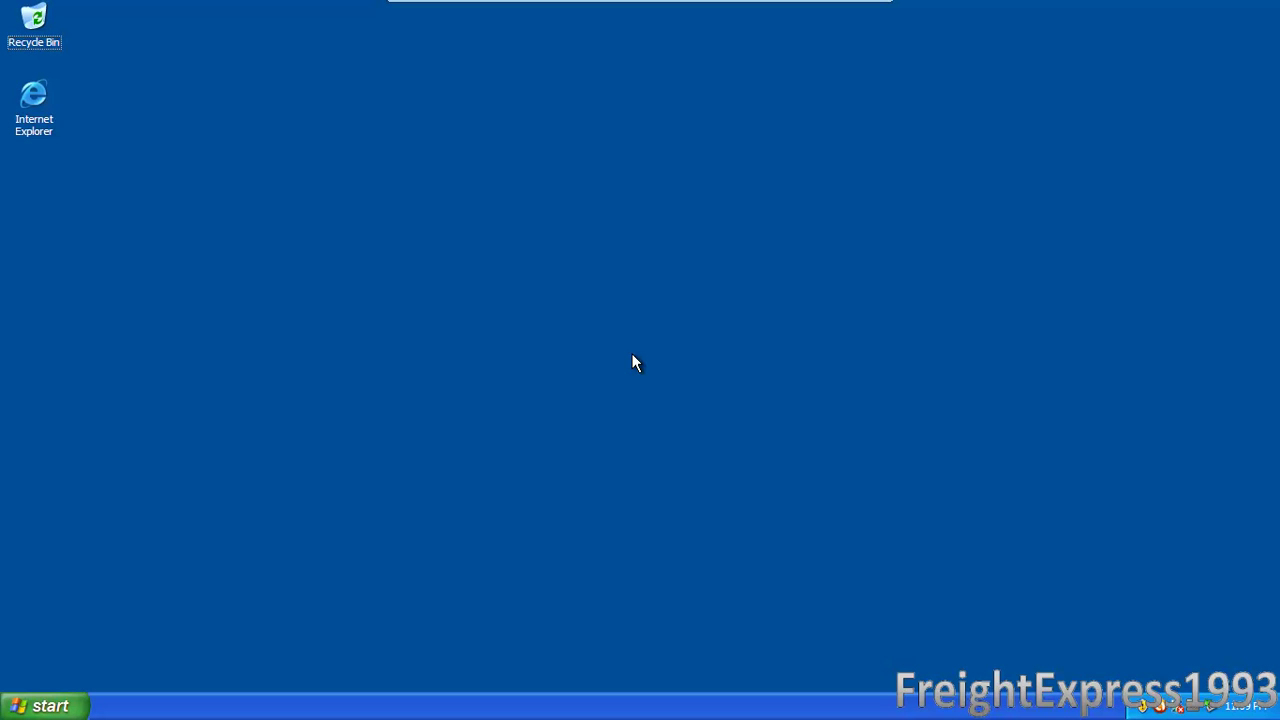
- Open Internet Explorer and check its version information in the About window
{"action": "left_click", "coordinate": [33, 98]}
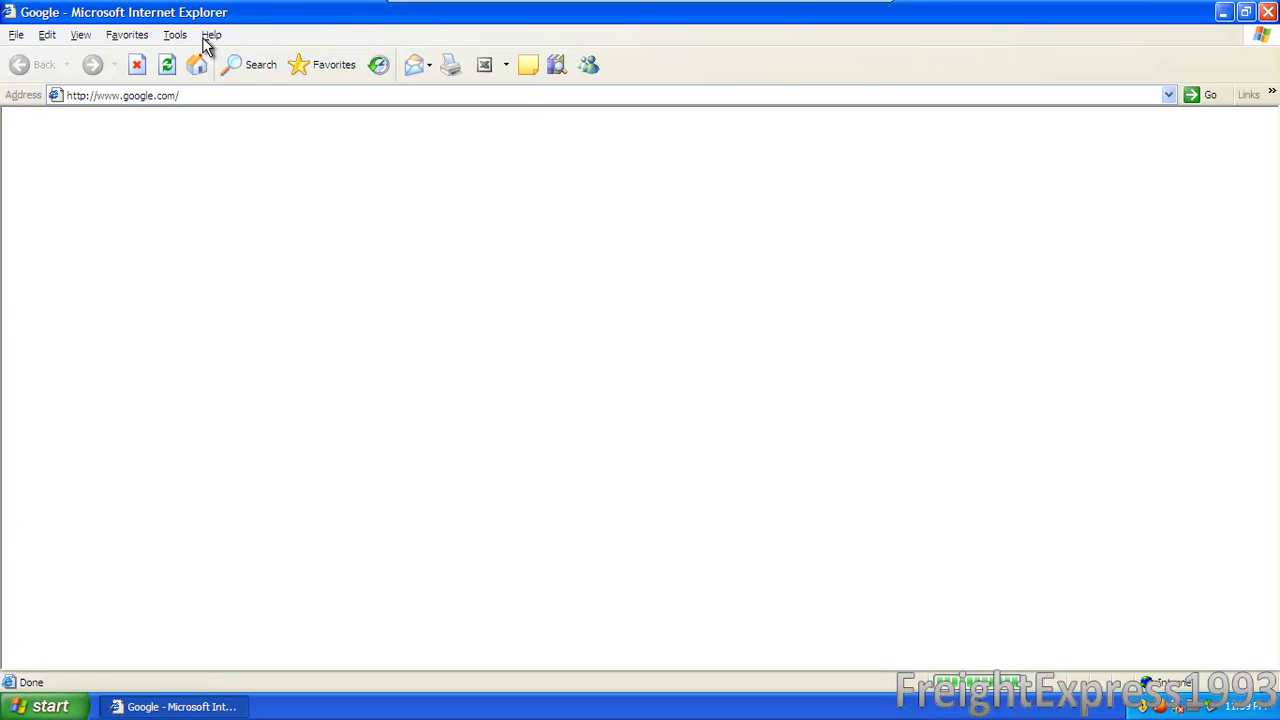
{"action": "left_click", "coordinate": [205, 36]}
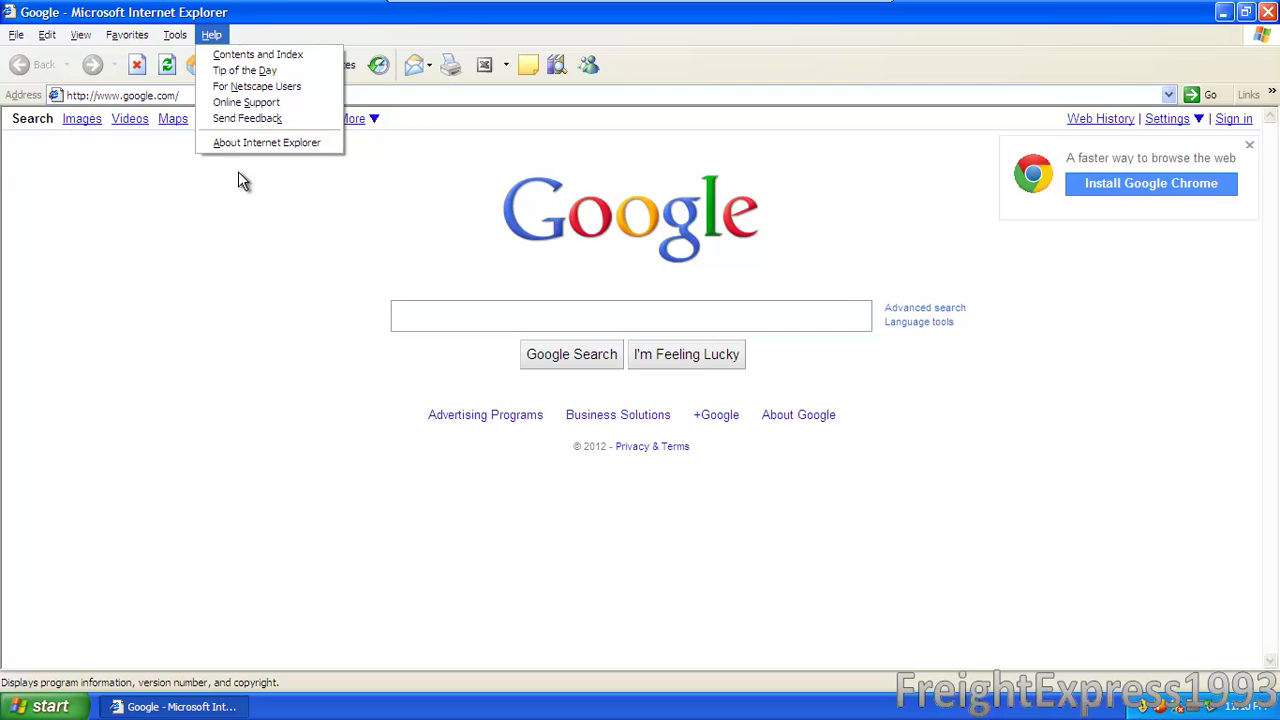
{"action": "left_click", "coordinate": [240, 143]}
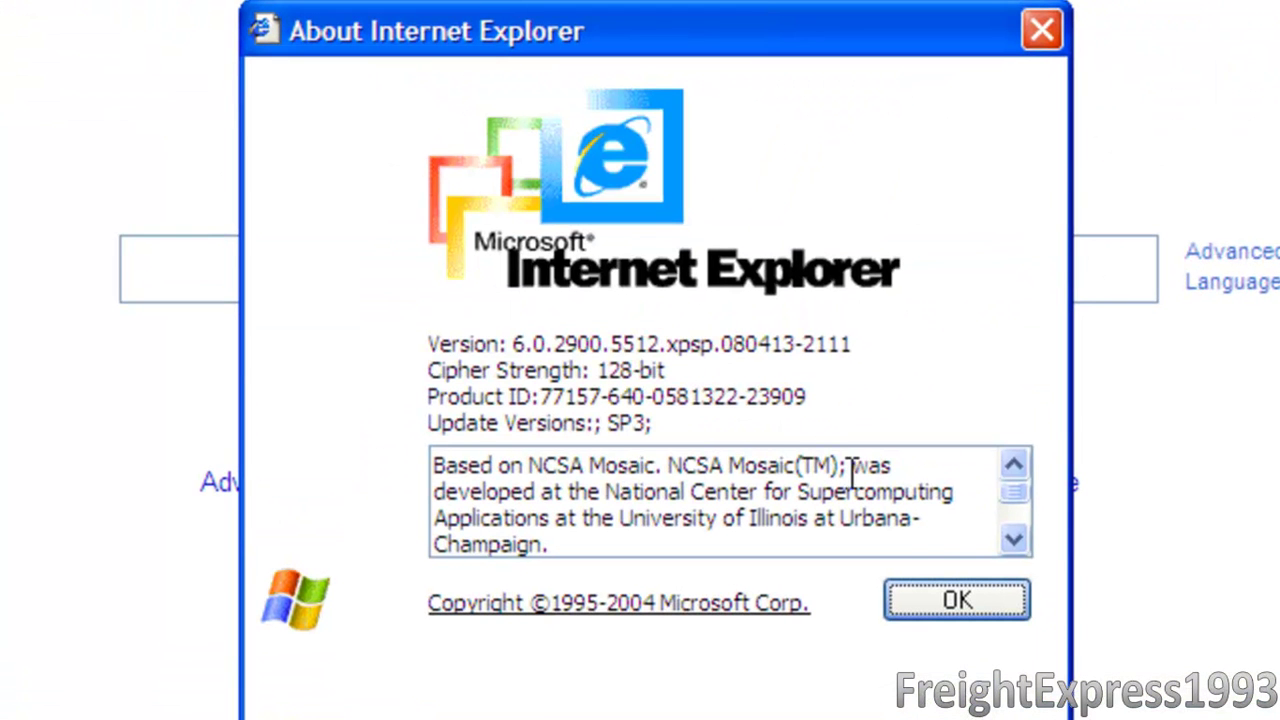
{"action": "left_click", "coordinate": [950, 598]}
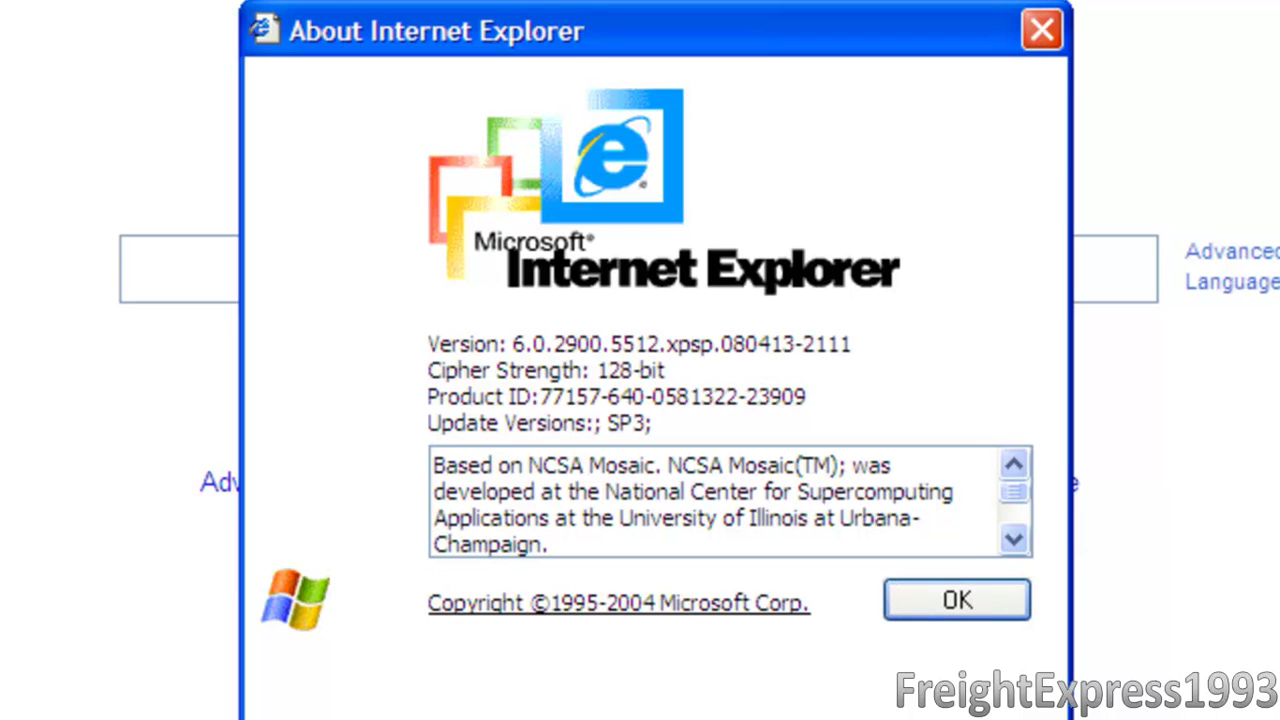
{"action": "left_click", "coordinate": [957, 600]}
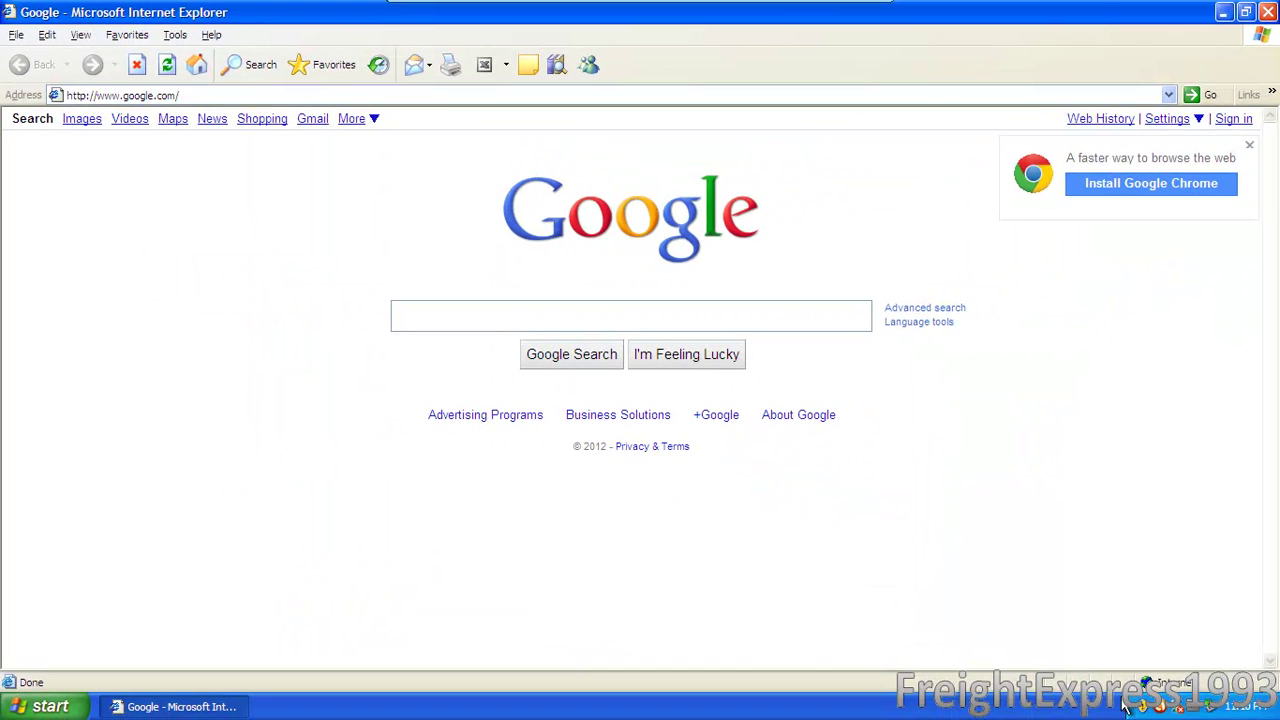
- Review the pending automatic updates through Custom Install (Advanced), and close the update list without installing anything
{"action": "left_click", "coordinate": [1145, 708]}
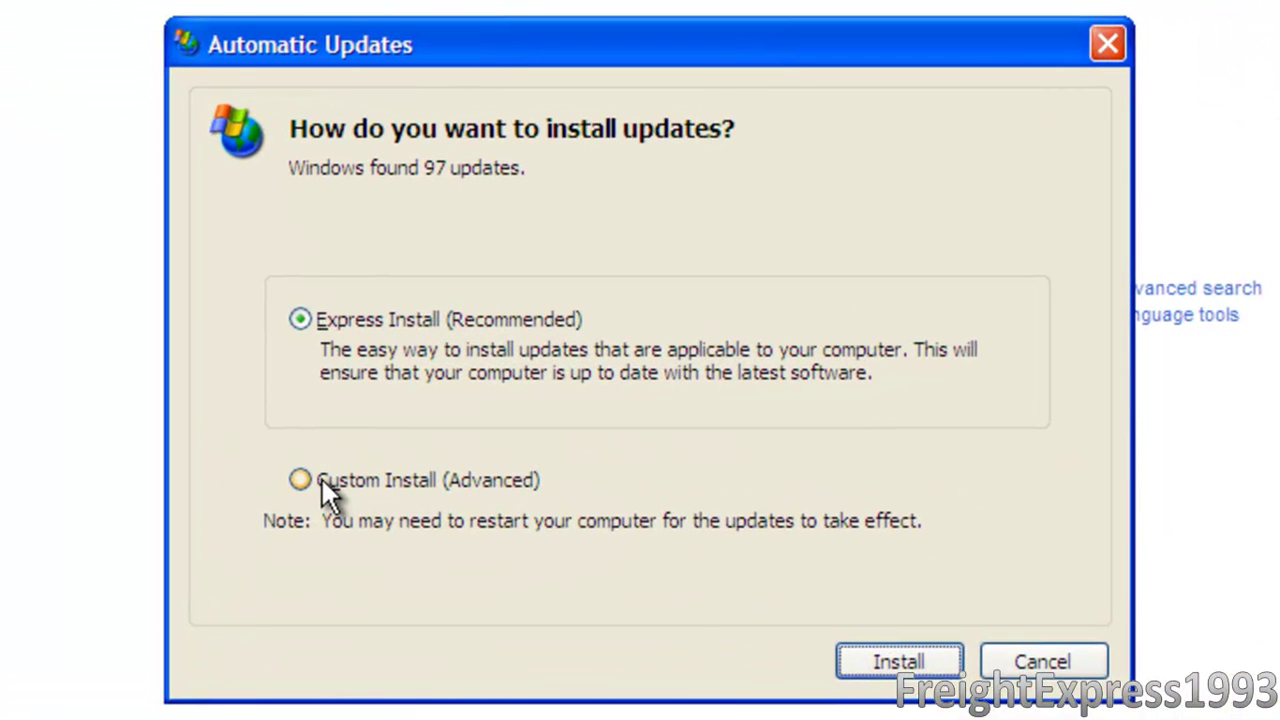
{"action": "left_click", "coordinate": [302, 480]}
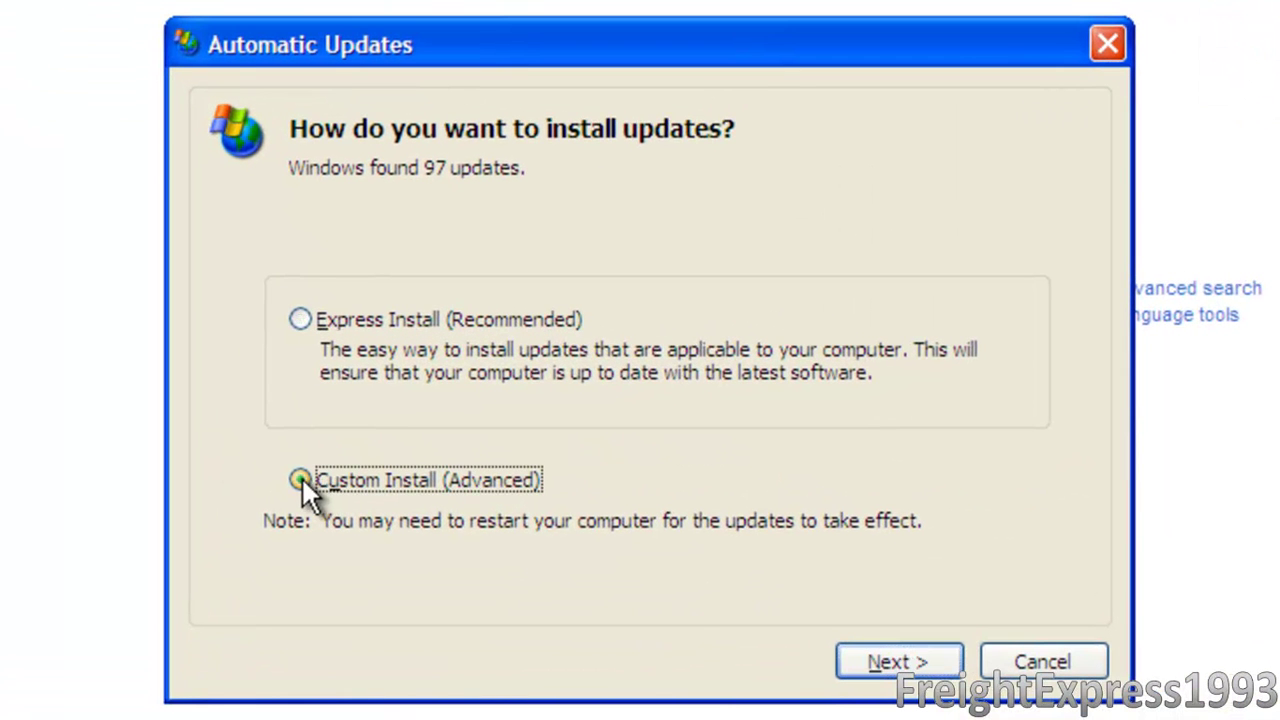
{"action": "left_click", "coordinate": [852, 664]}
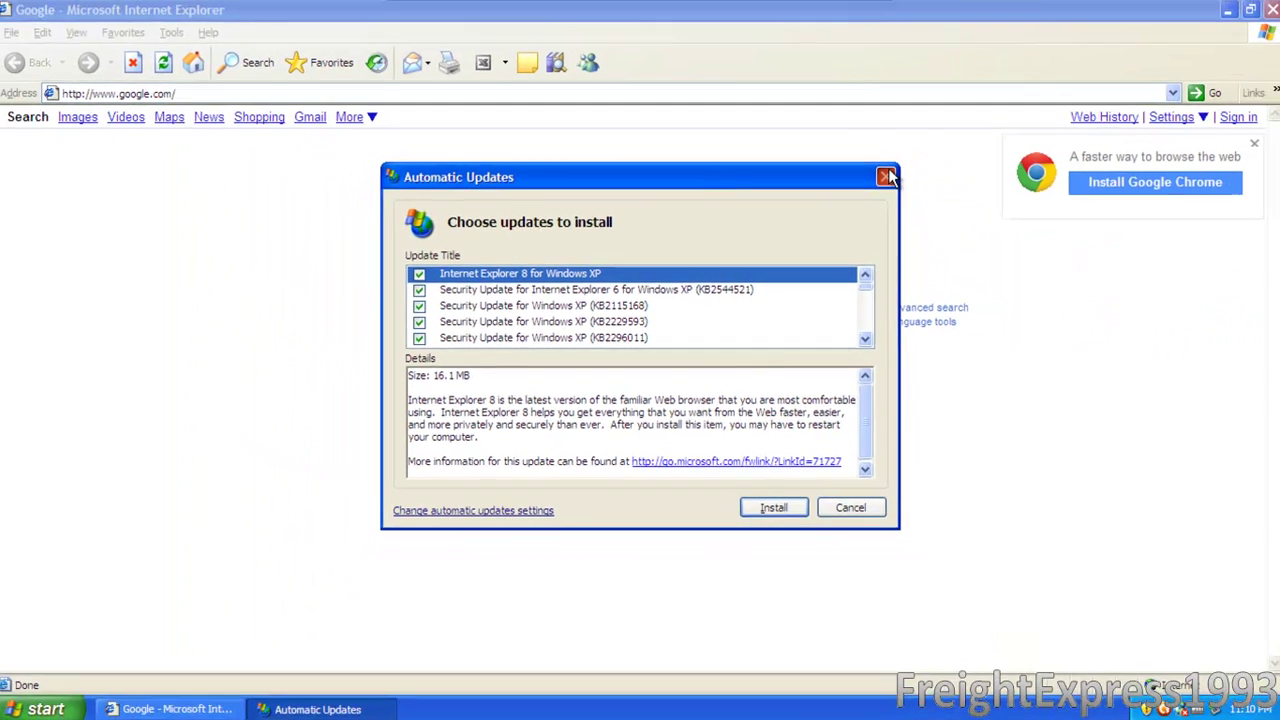
{"action": "left_click", "coordinate": [886, 178]}
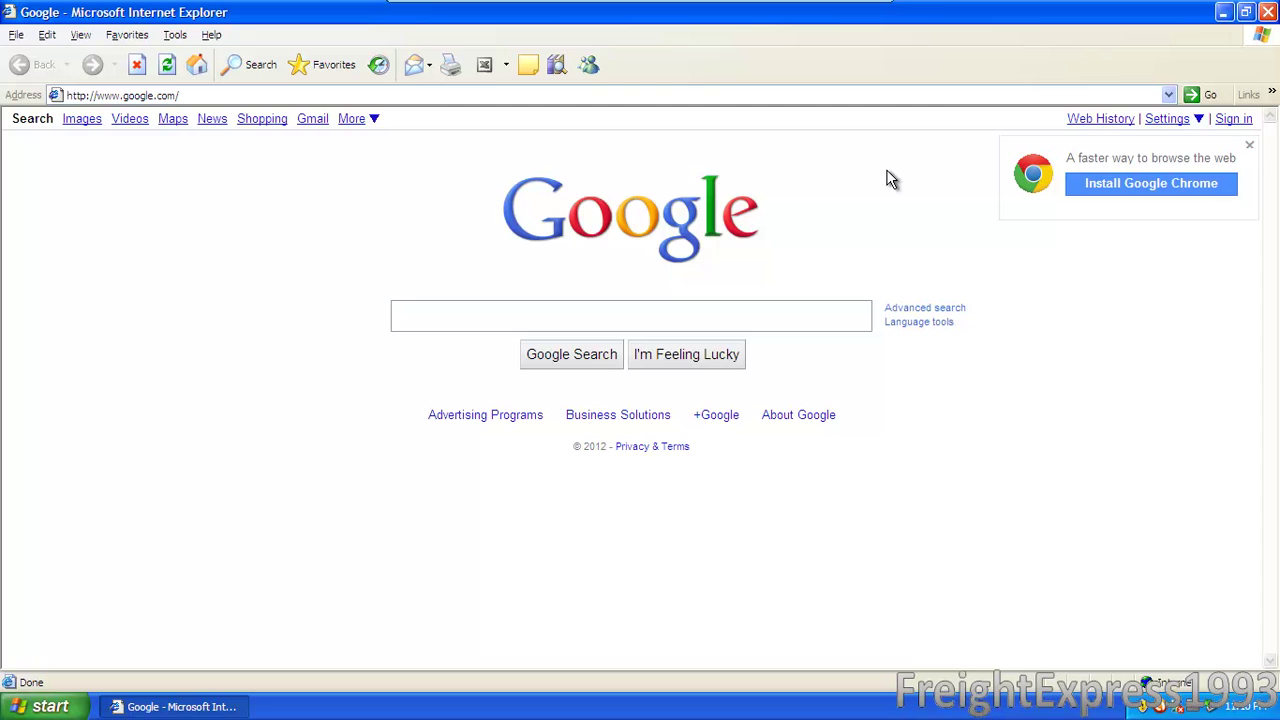
{"action": "left_click", "coordinate": [1106, 94]}
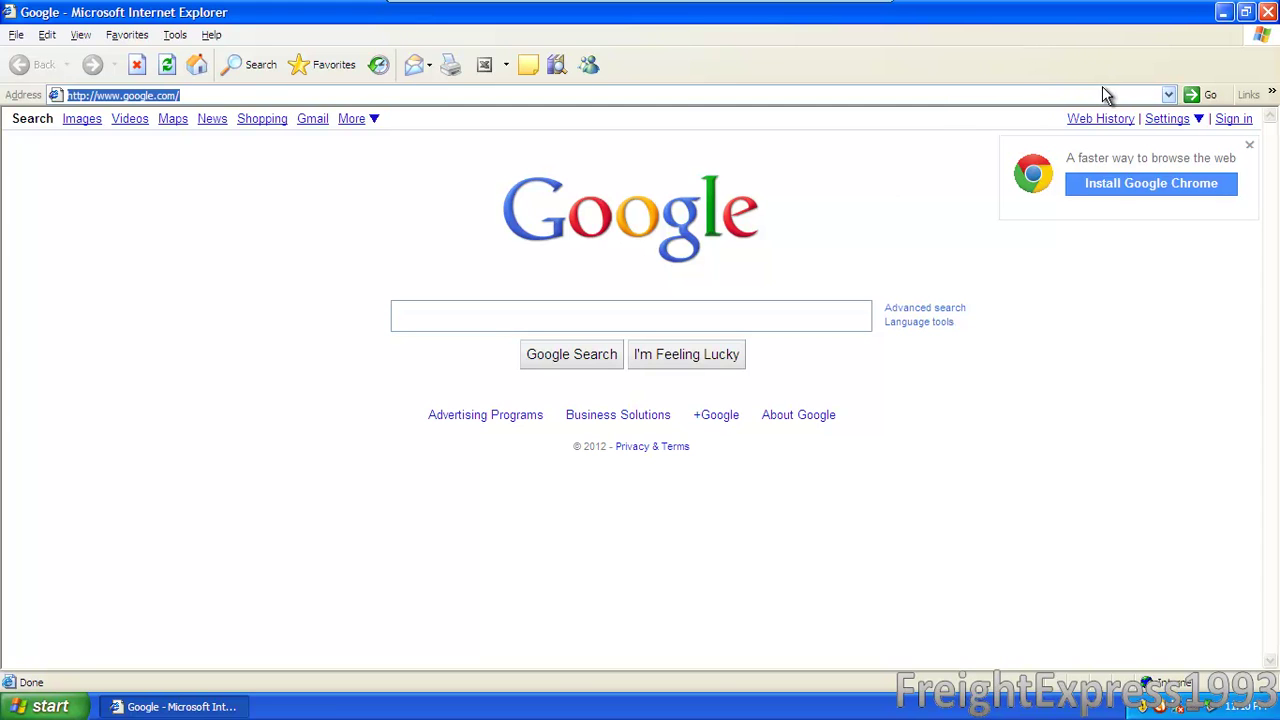
{"action": "type", "text": "www.micros"}
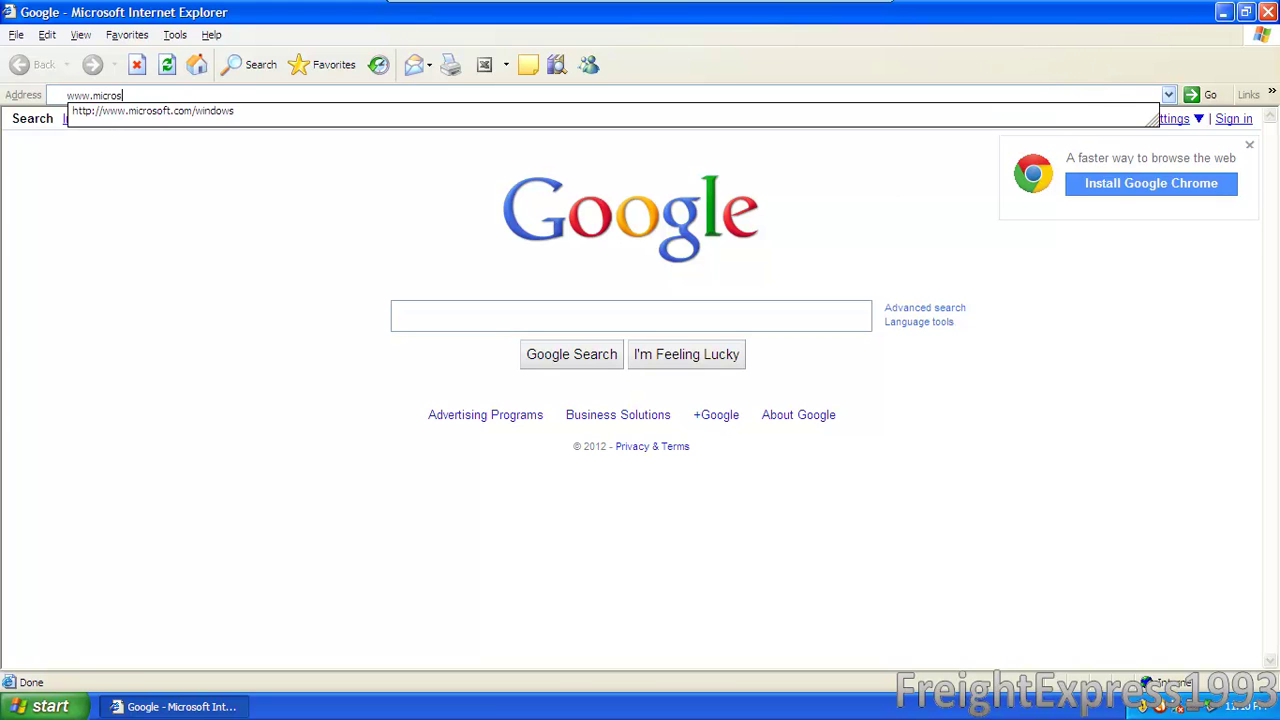
{"action": "key", "text": "Down"}
{"action": "key", "text": "Return"}
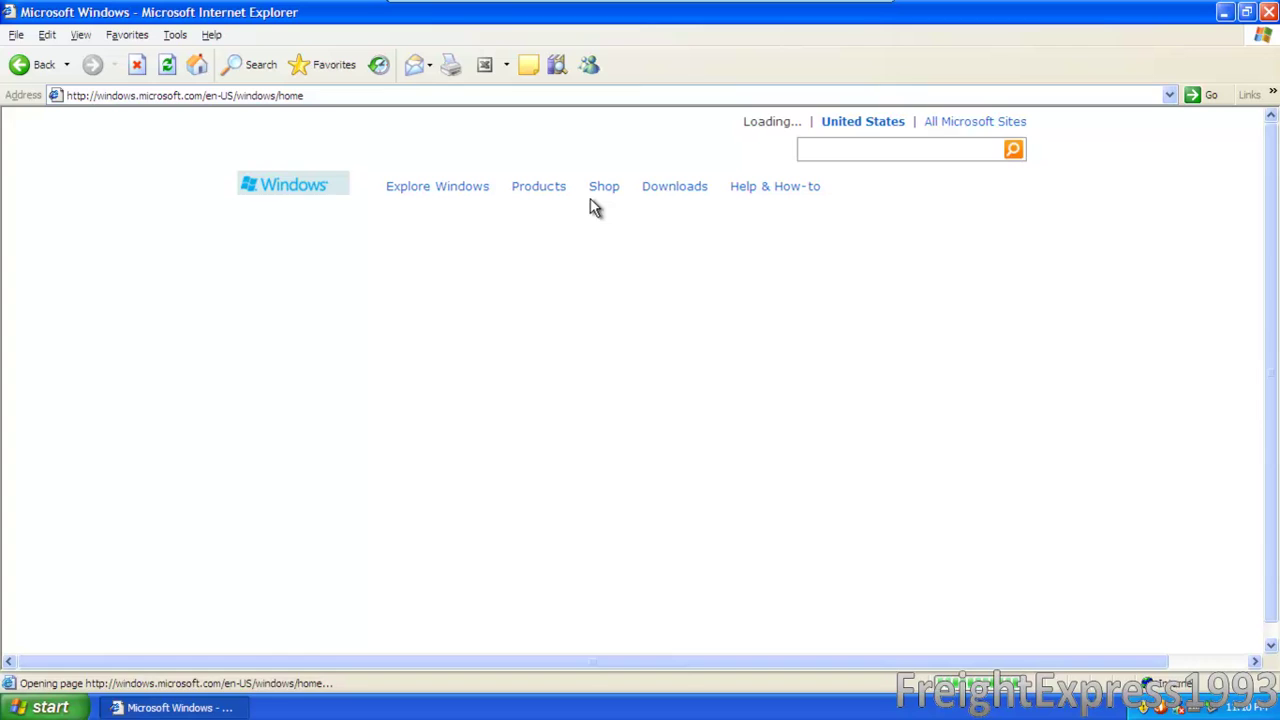
{"action": "left_click", "coordinate": [676, 190]}
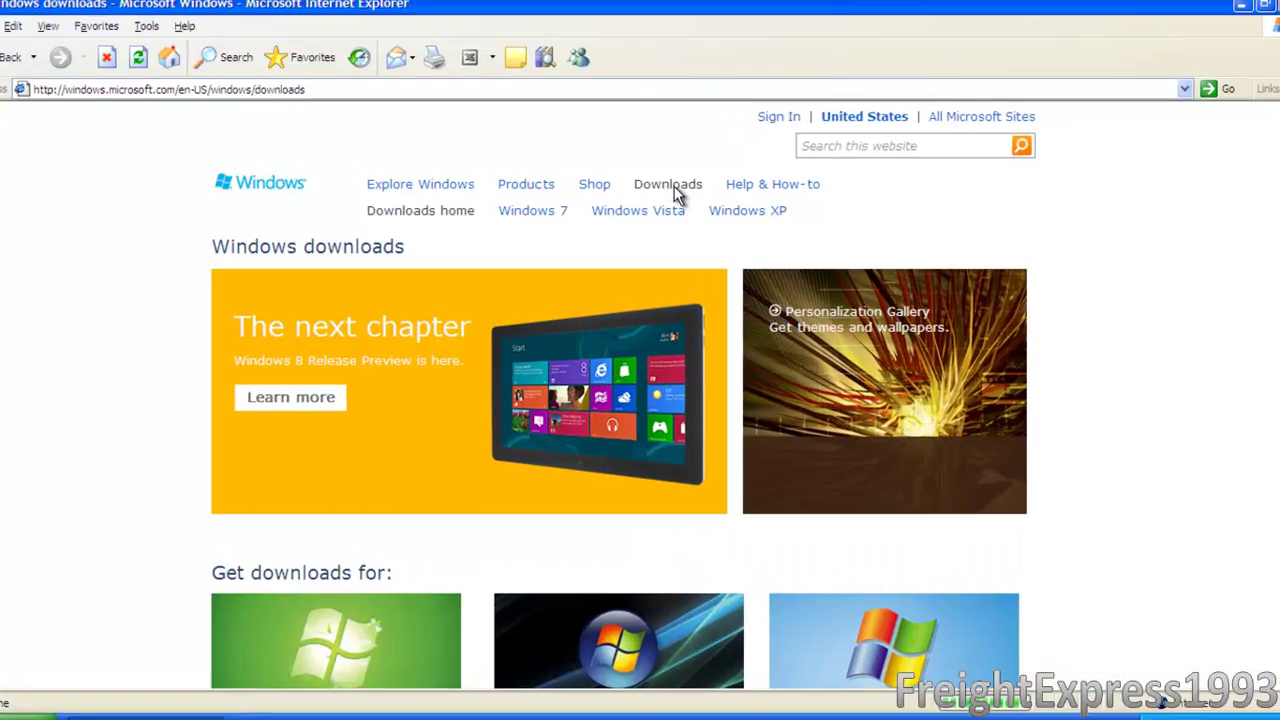
- Go to the Internet Explorer download and run IE8-WindowsXP-x86-ENU.exe directly from the website
{"action": "mouse_move", "coordinate": [676, 190]}
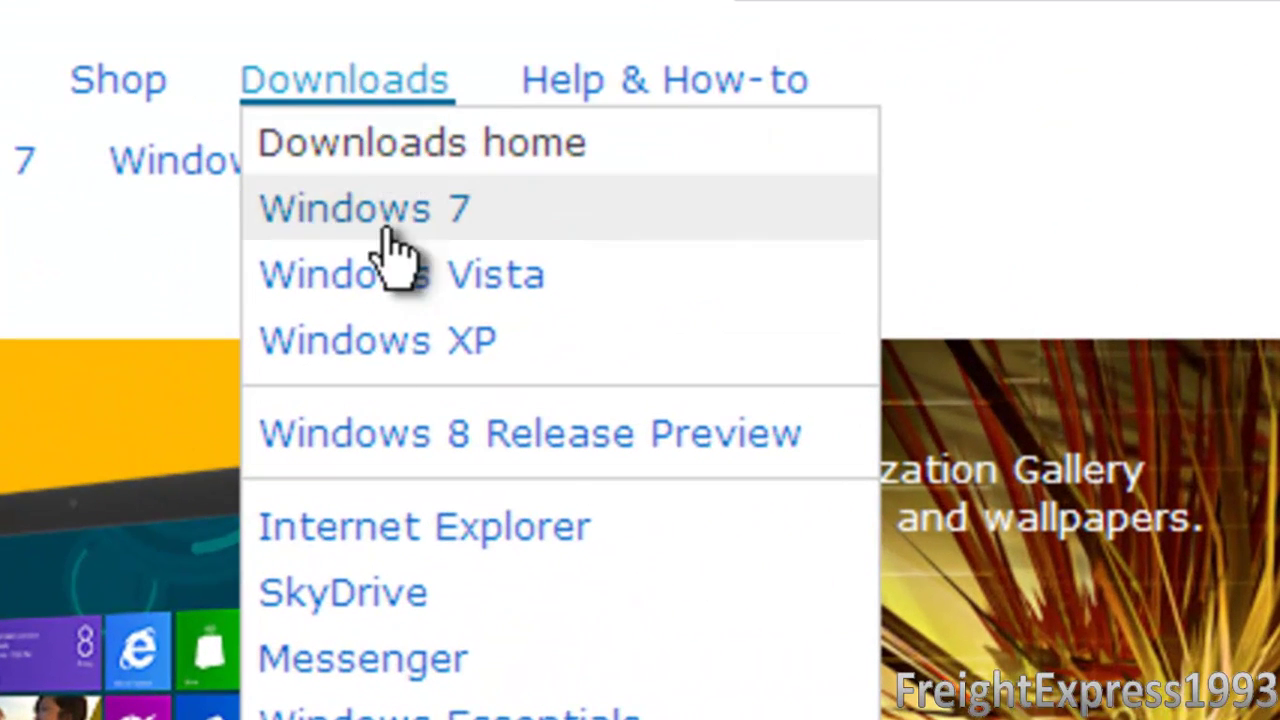
{"action": "left_click", "coordinate": [398, 550]}
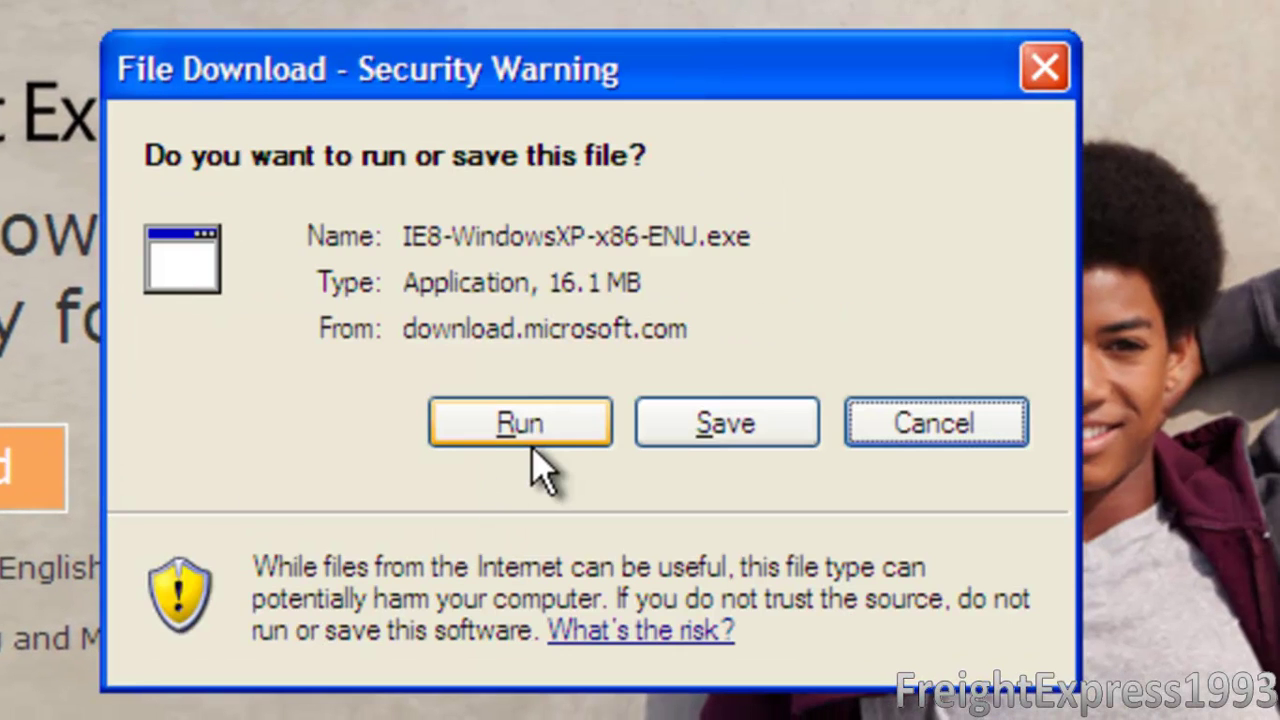
{"action": "left_click", "coordinate": [532, 446]}
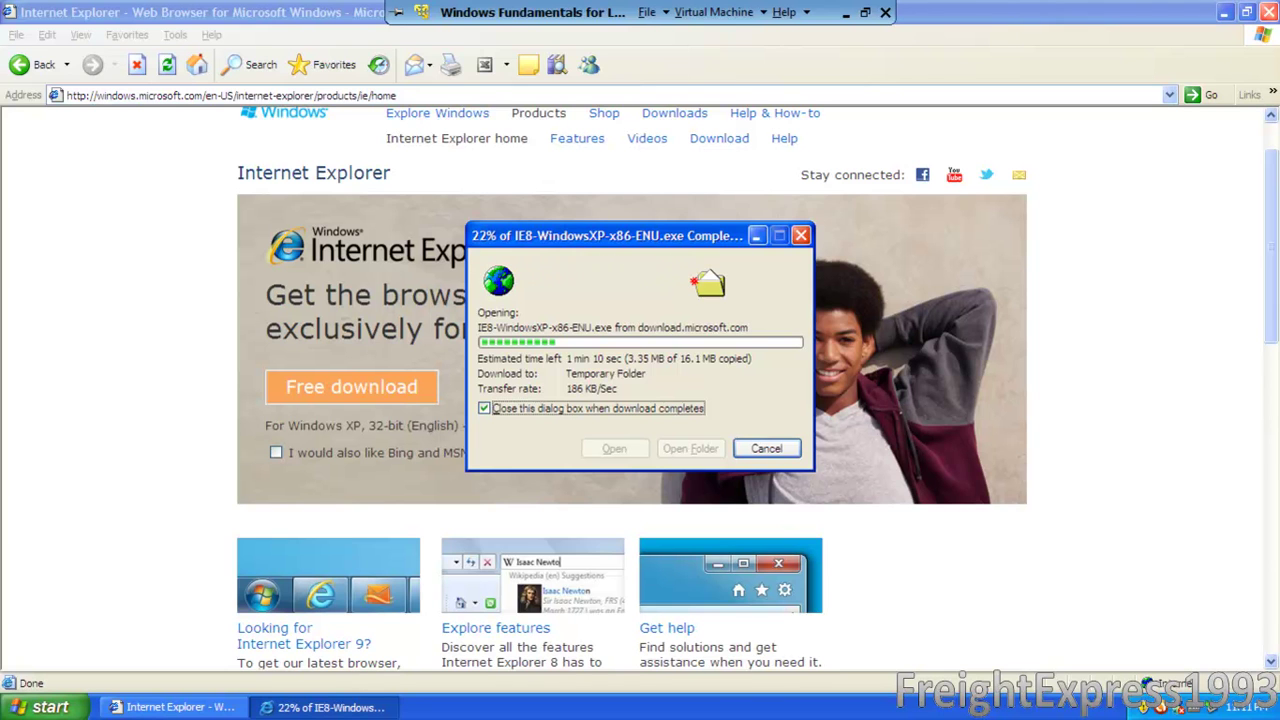
- Close the browser window, return to the virtual machine and allow the Windows Internet Explorer 8 installer to run
{"action": "left_click", "coordinate": [1268, 12]}
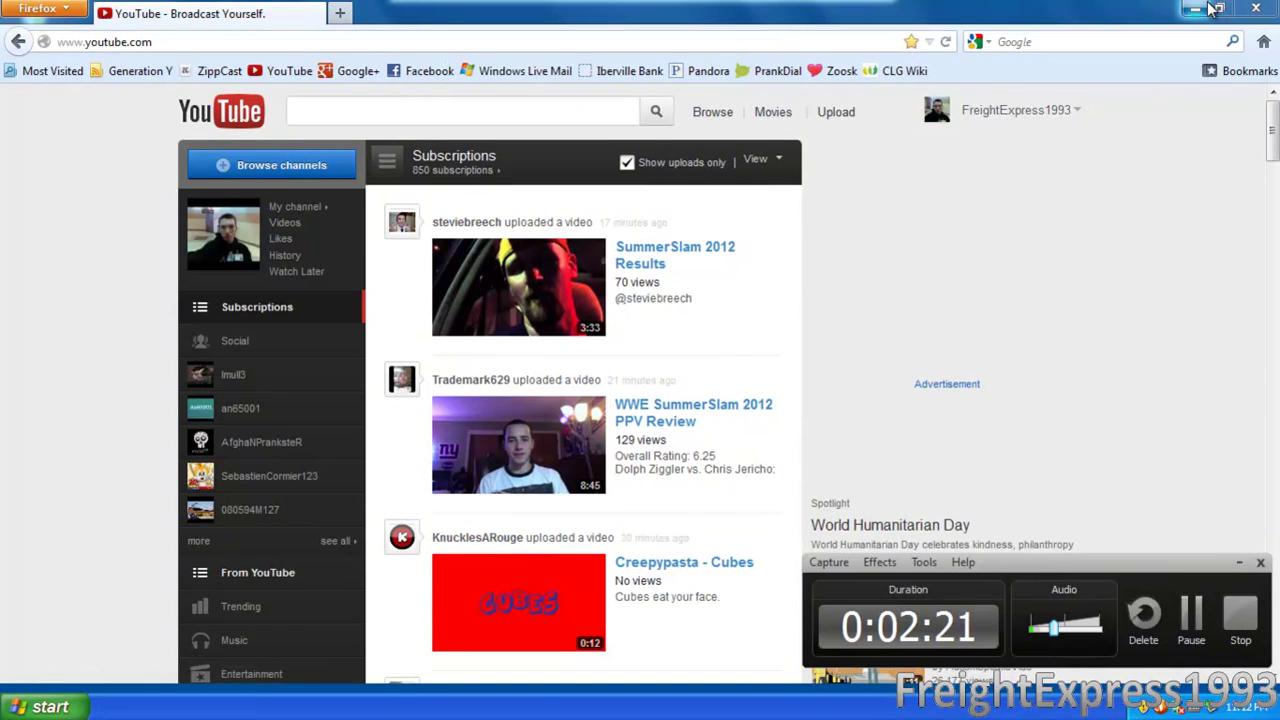
{"action": "left_click", "coordinate": [1145, 14]}
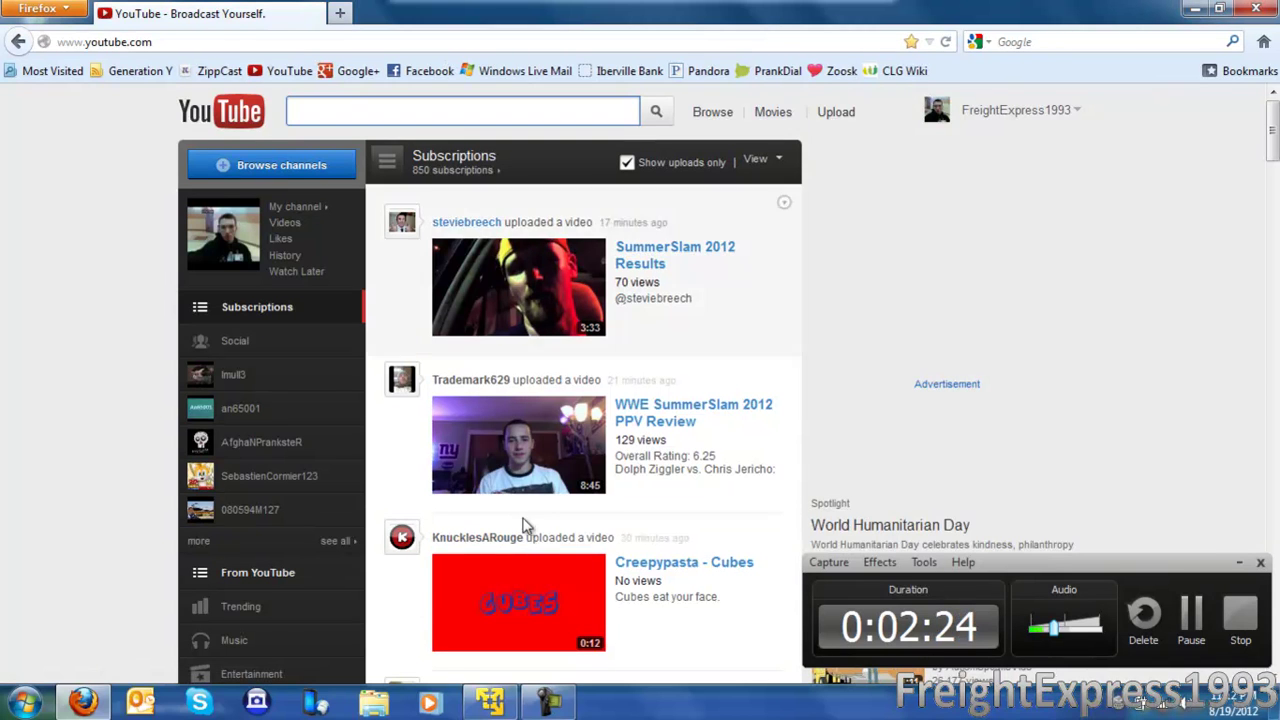
{"action": "left_click", "coordinate": [490, 701]}
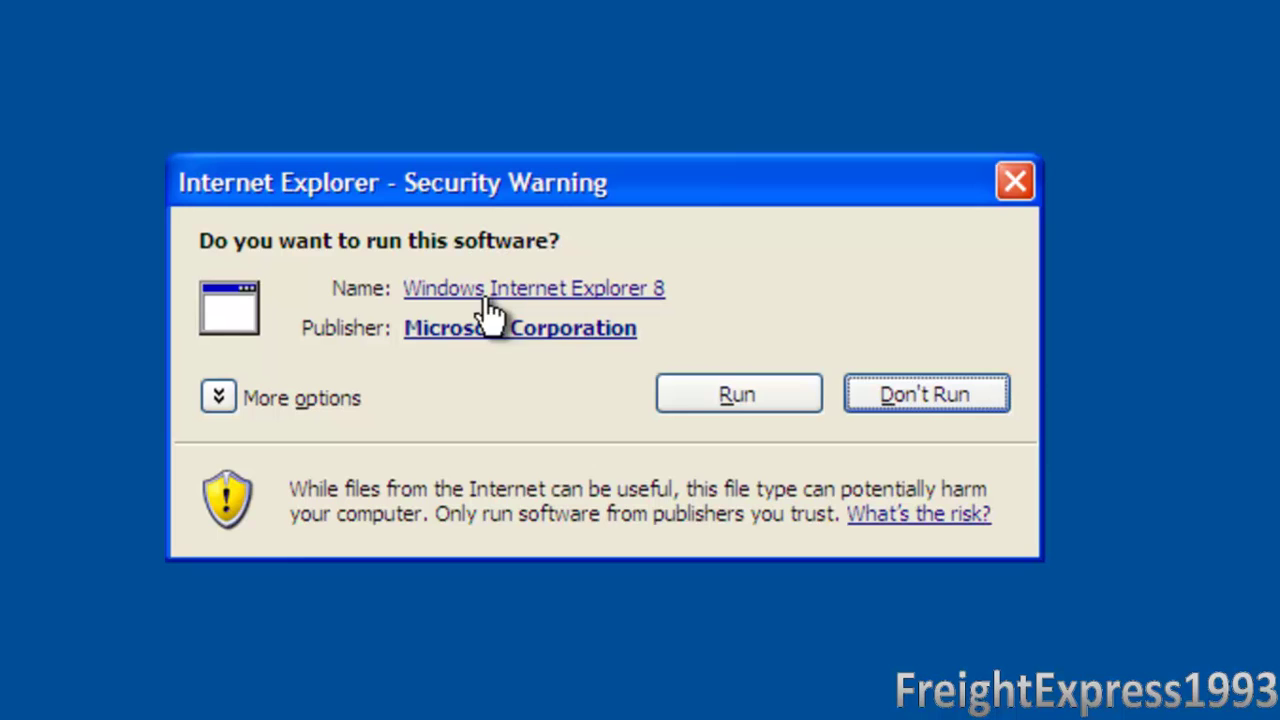
{"action": "left_click", "coordinate": [688, 392]}
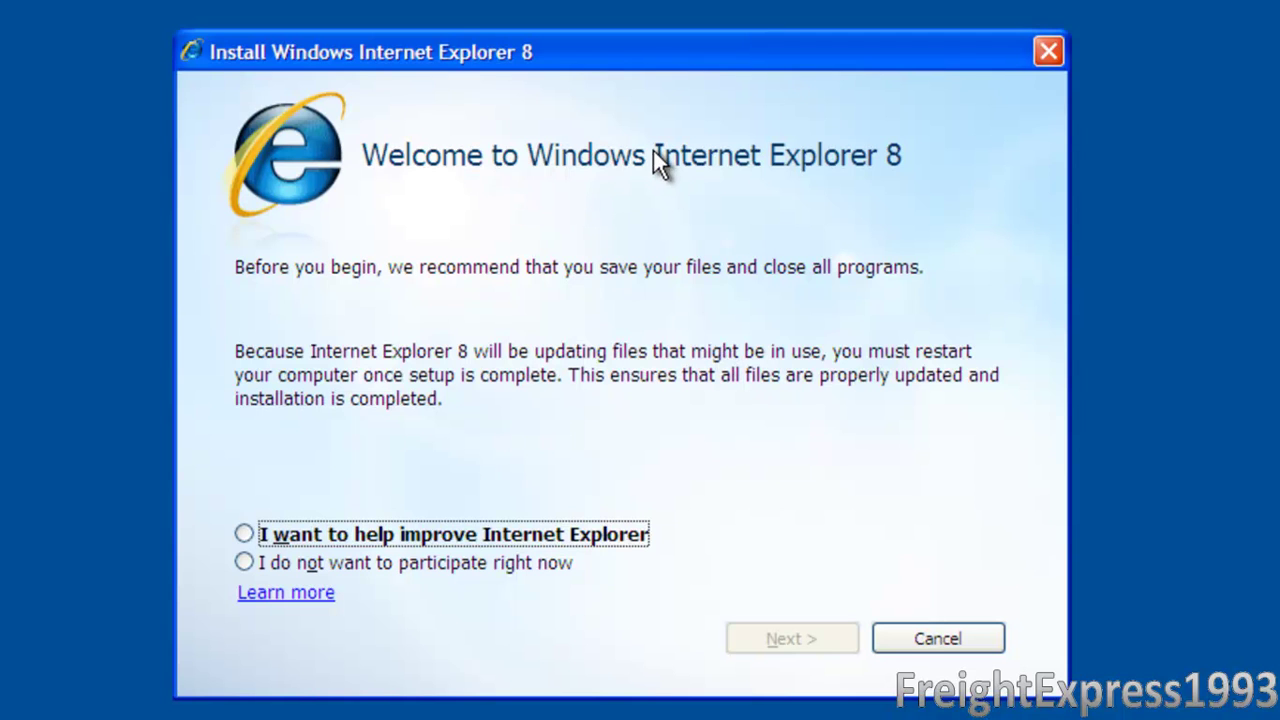
- Install Internet Explorer 8, opting to help improve Internet Explorer, accepting the license terms and keeping Install updates enabled
{"action": "left_click", "coordinate": [245, 534]}
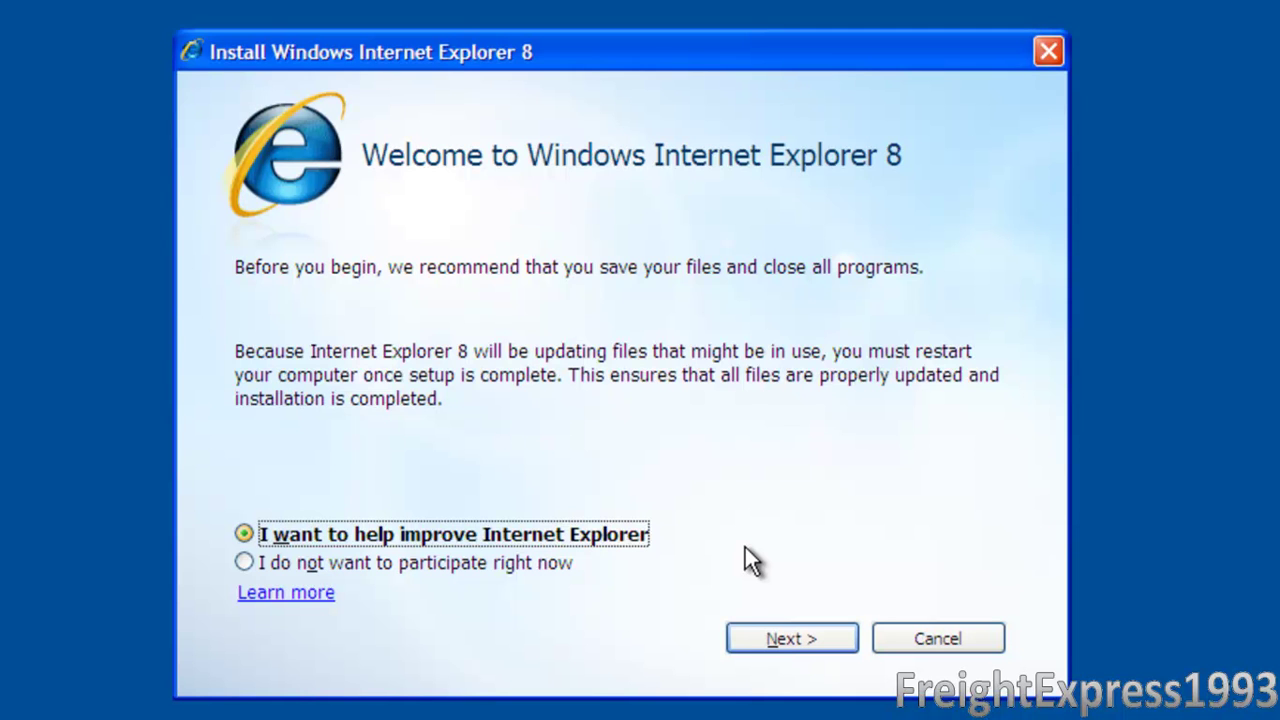
{"action": "left_click", "coordinate": [785, 640]}
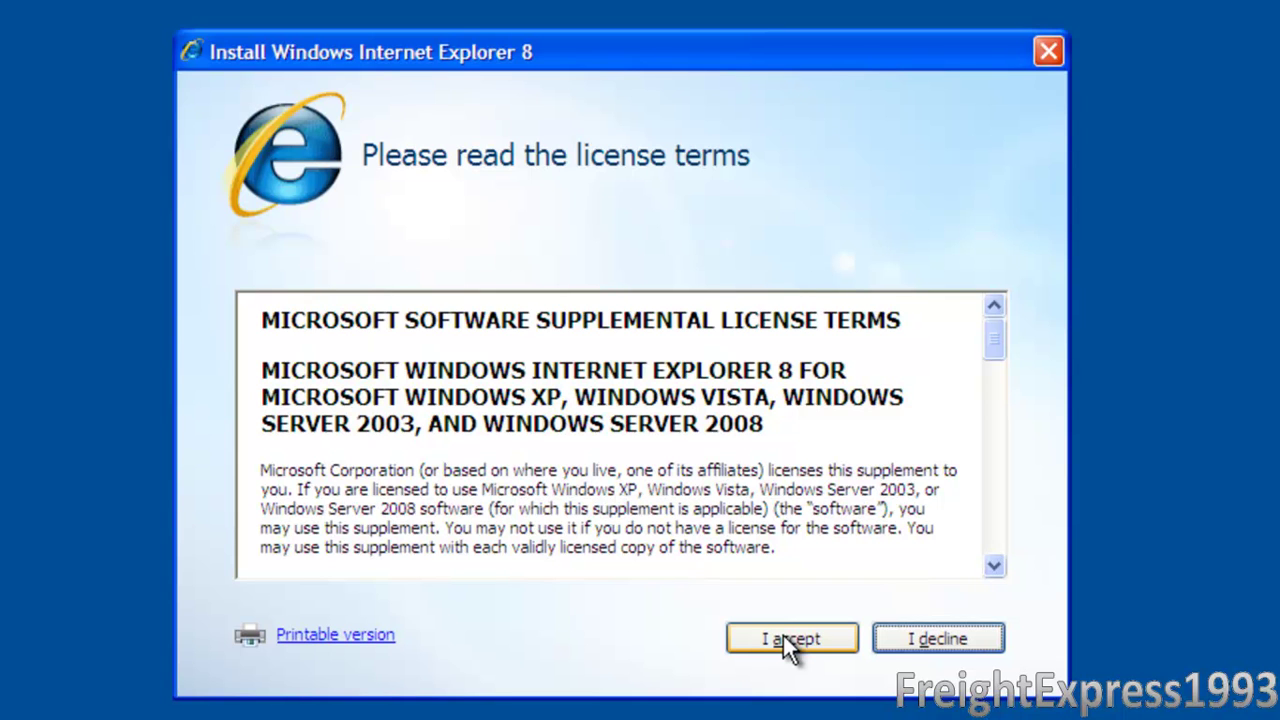
{"action": "left_click", "coordinate": [785, 638]}
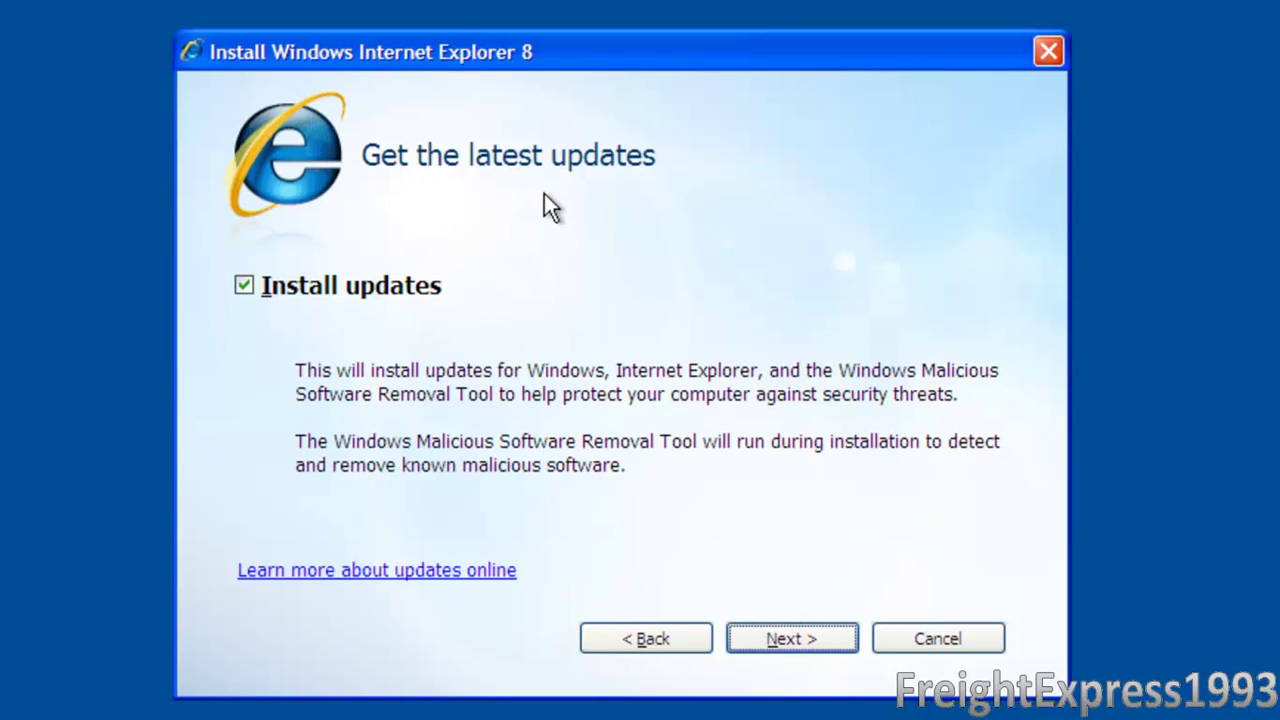
{"action": "left_click", "coordinate": [248, 289]}
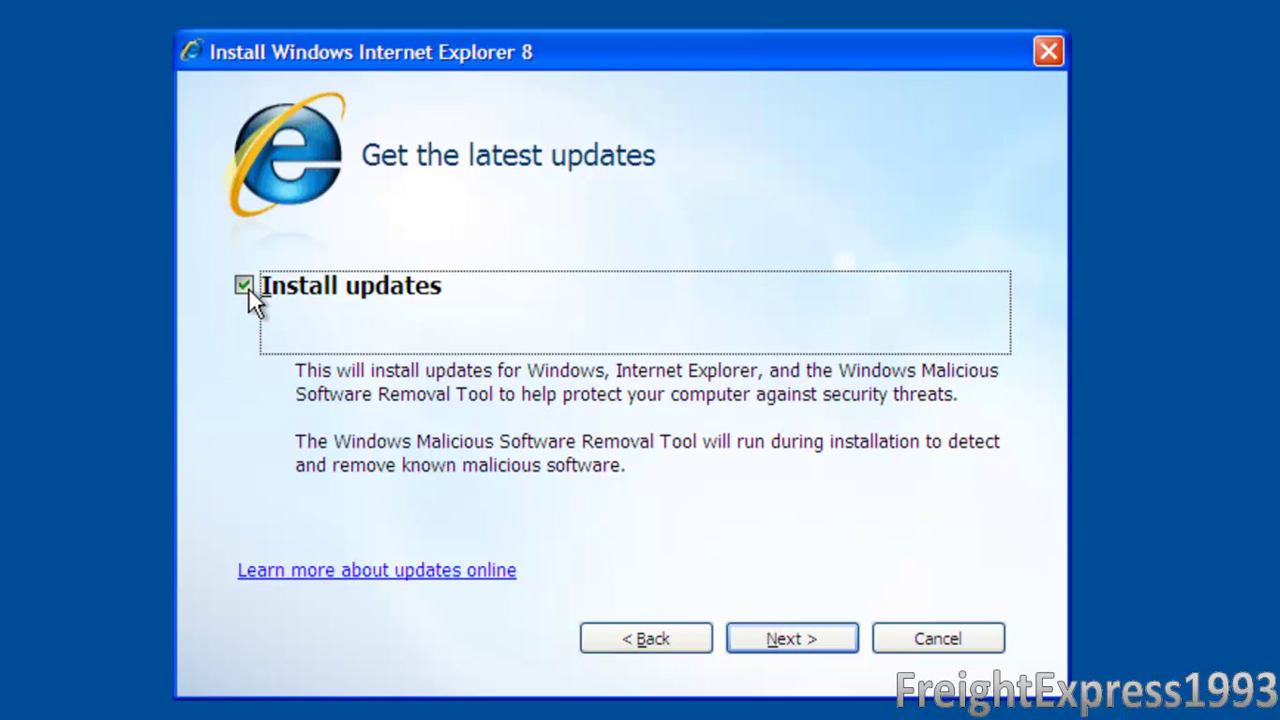
{"action": "left_click", "coordinate": [800, 648]}
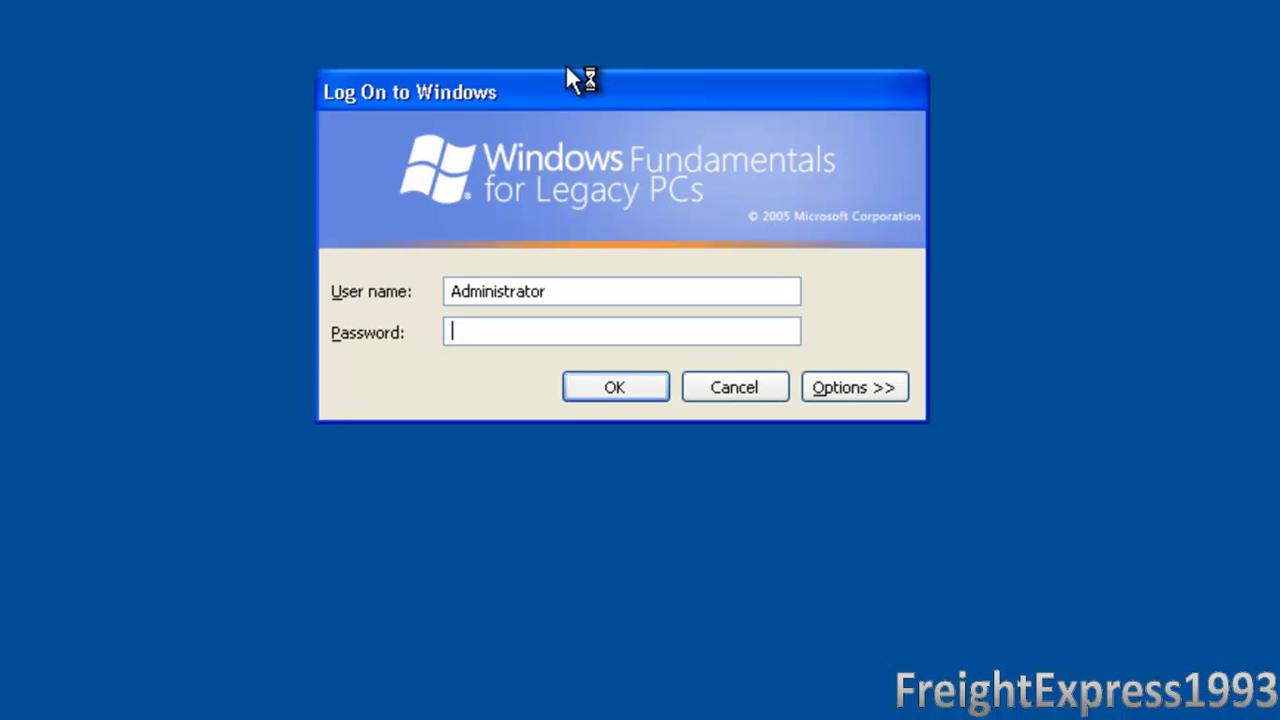
- Log on to Windows as Administrator by entering the account password
{"action": "type", "text": "••••••••"}
{"action": "key", "text": "Return"}
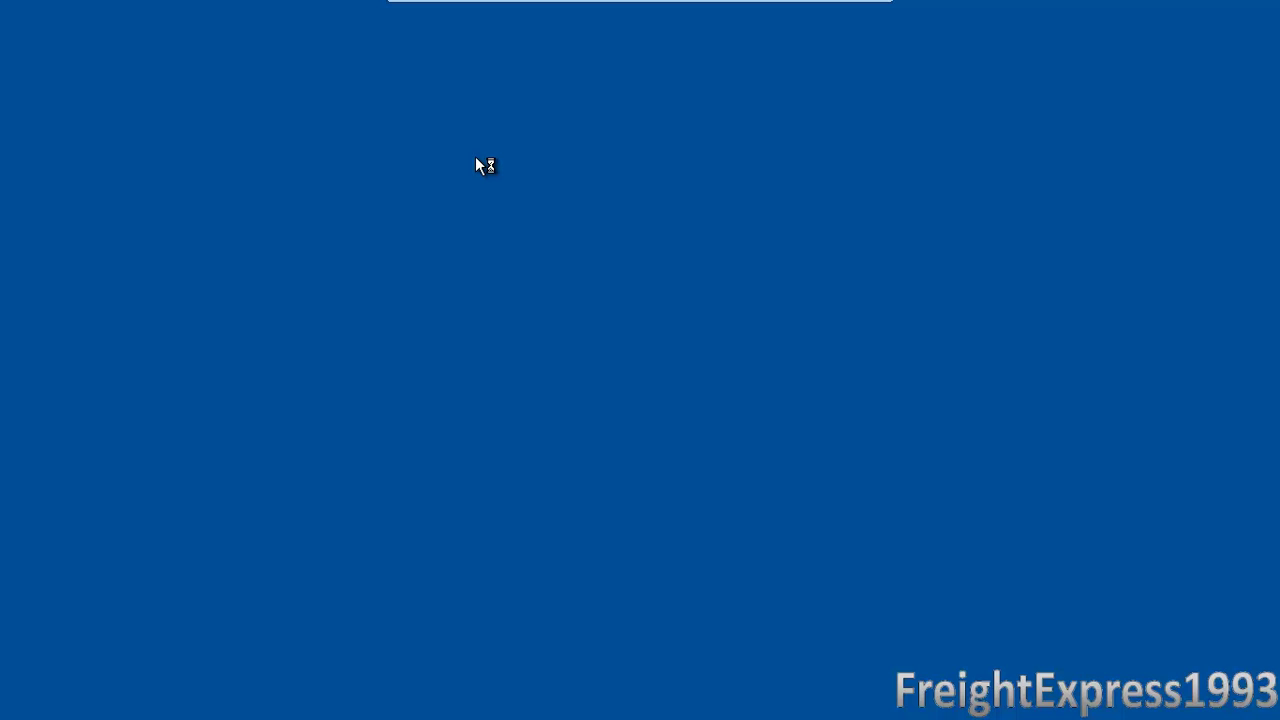
{"action": "mouse_move", "coordinate": [750, 3]}
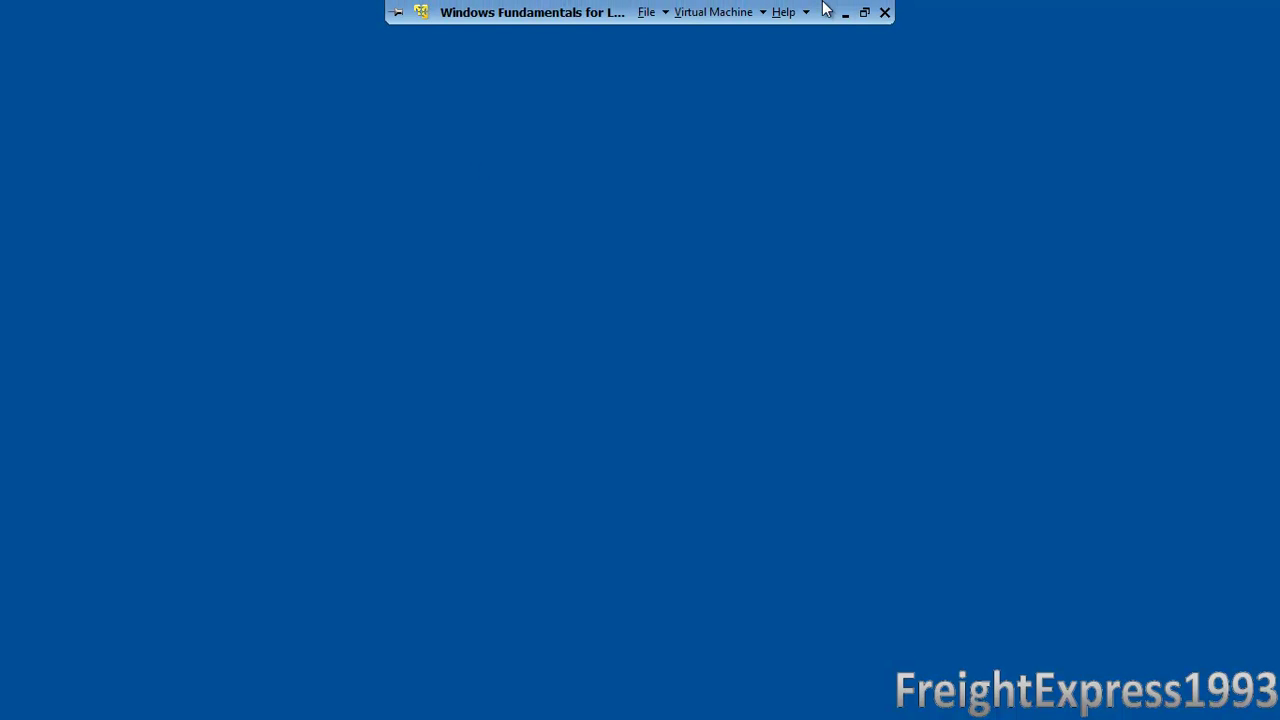
{"action": "left_click", "coordinate": [848, 18]}
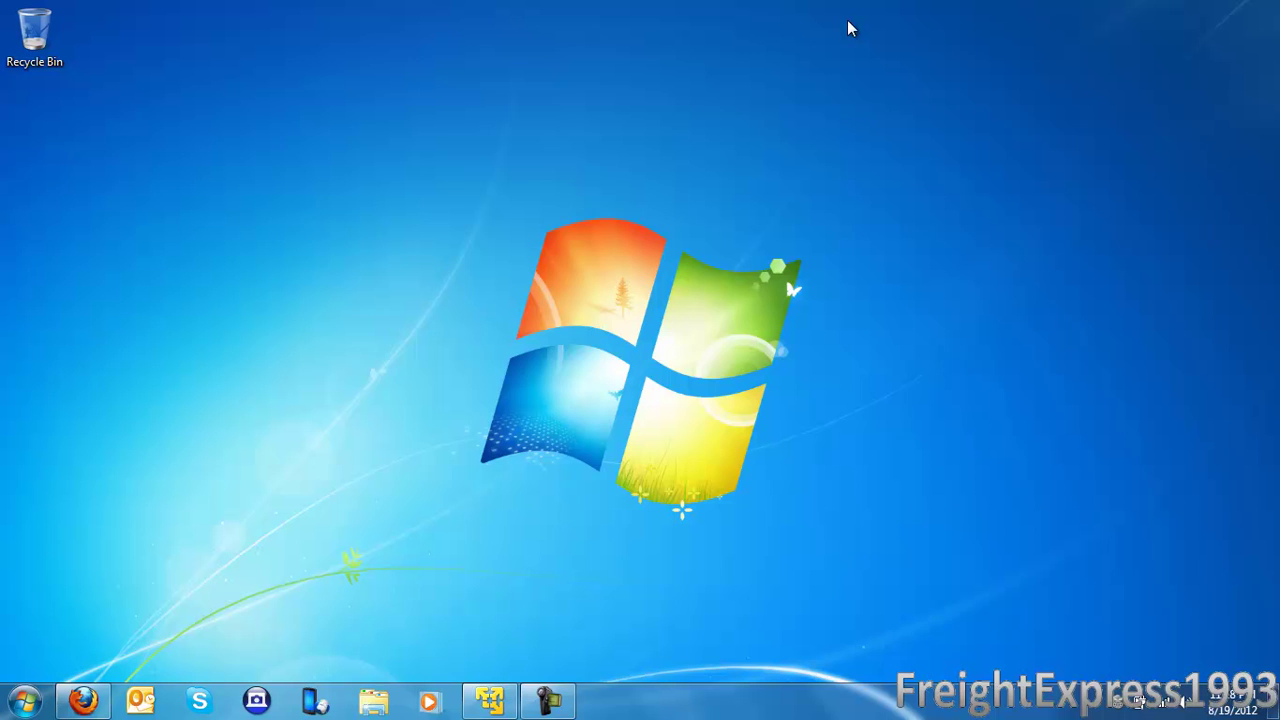
{"action": "left_click", "coordinate": [548, 701]}
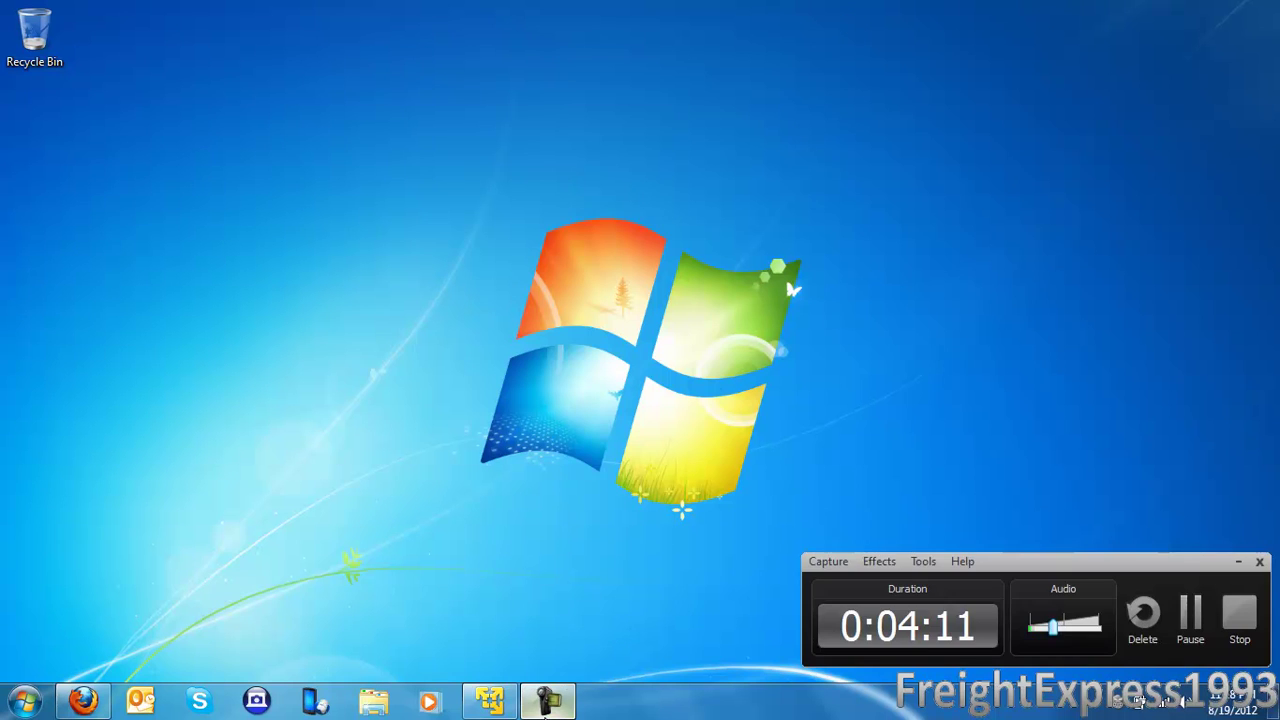
{"action": "left_click", "coordinate": [490, 701]}
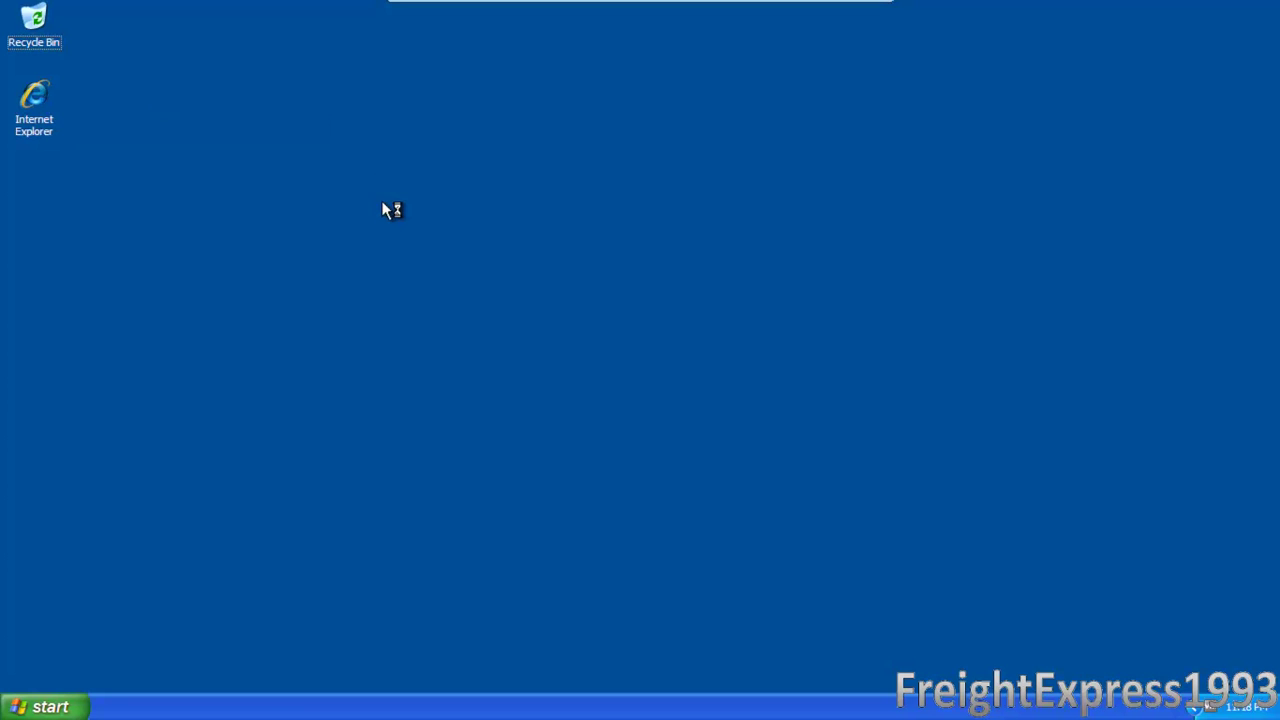
- Open Internet Explorer, begin its first-run setup and turn on Suggested Sites
{"action": "left_click", "coordinate": [44, 96]}
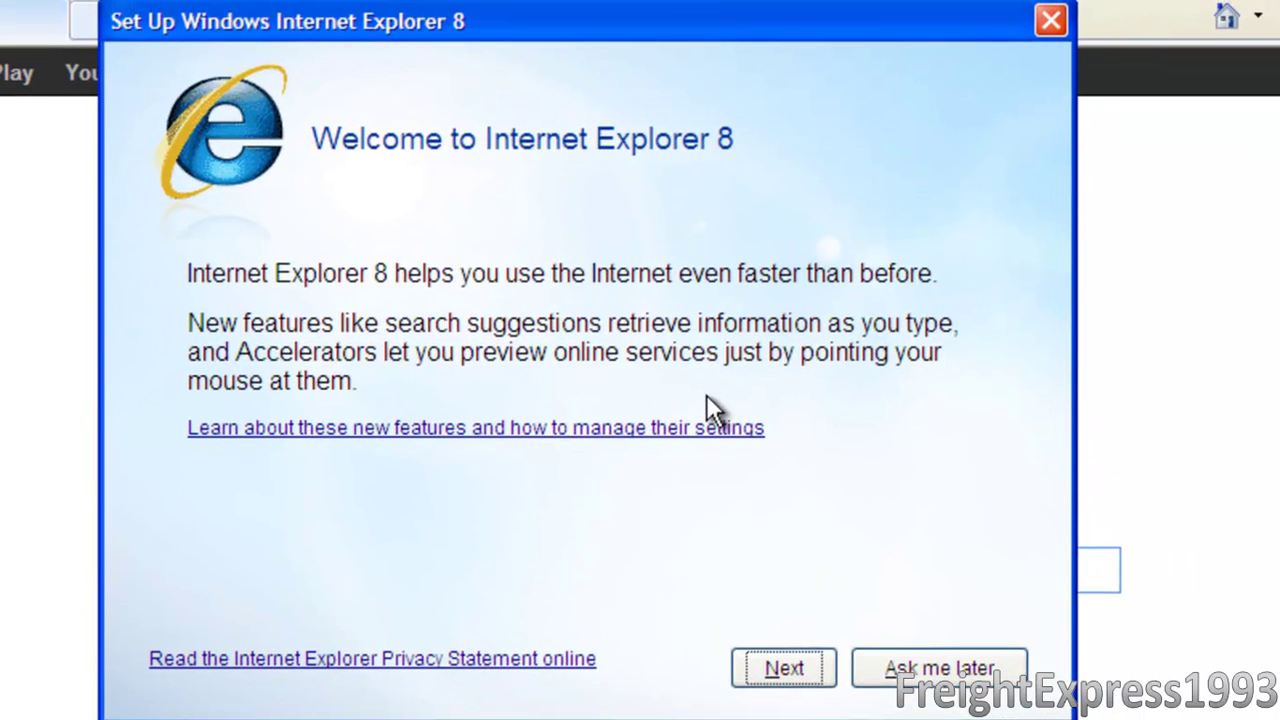
{"action": "left_click", "coordinate": [772, 678]}
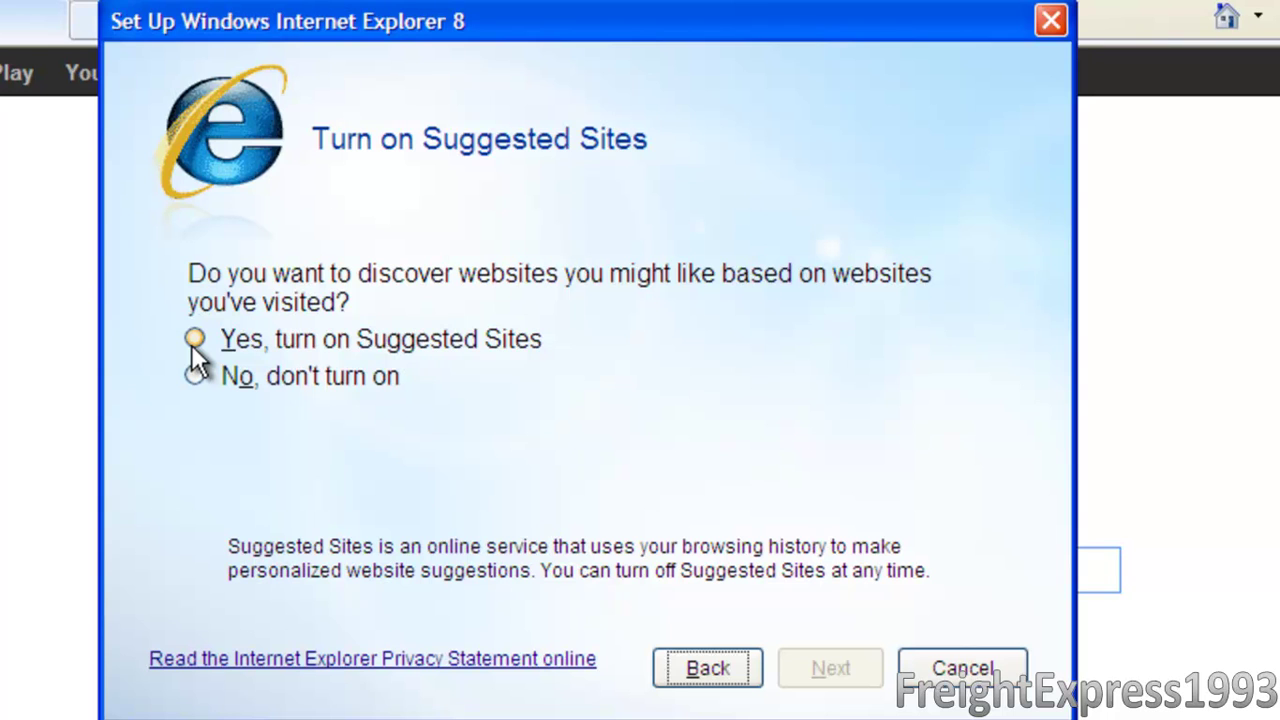
{"action": "left_click", "coordinate": [194, 339]}
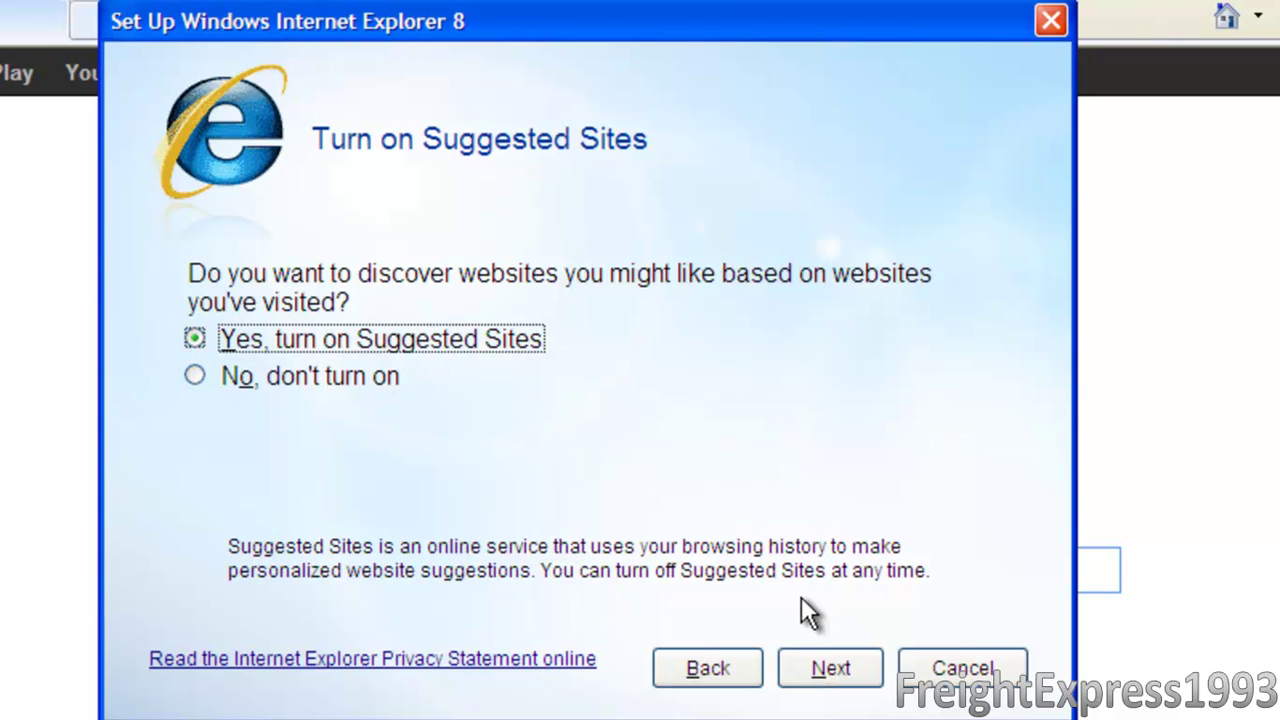
{"action": "left_click", "coordinate": [832, 672]}
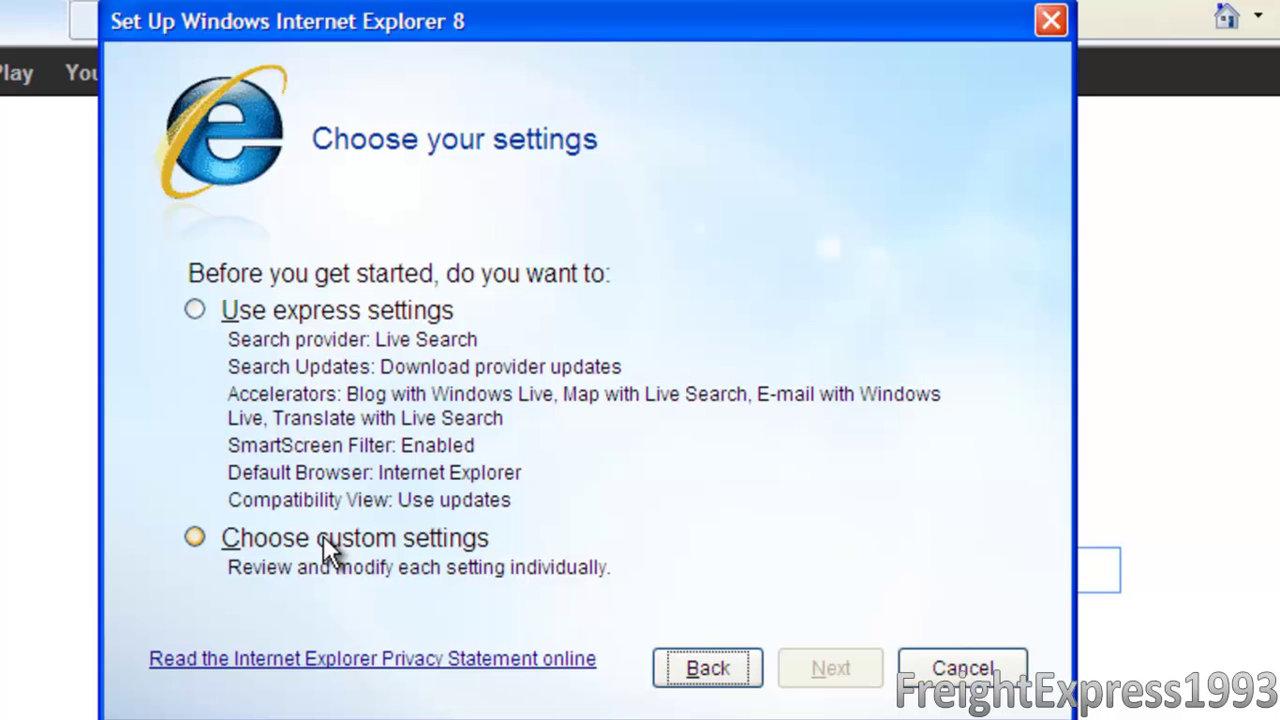
- Choose custom settings, keep the current default search provider and opt to download search provider updates
{"action": "left_click", "coordinate": [318, 537]}
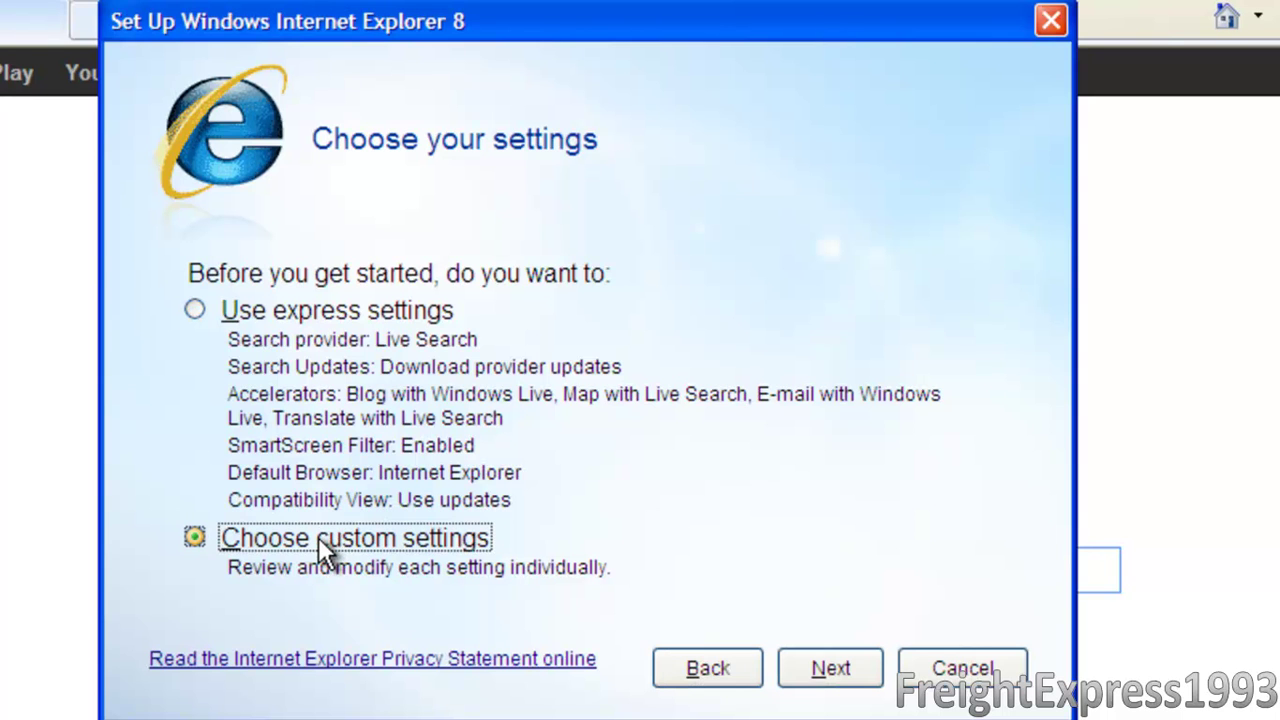
{"action": "left_click", "coordinate": [806, 672]}
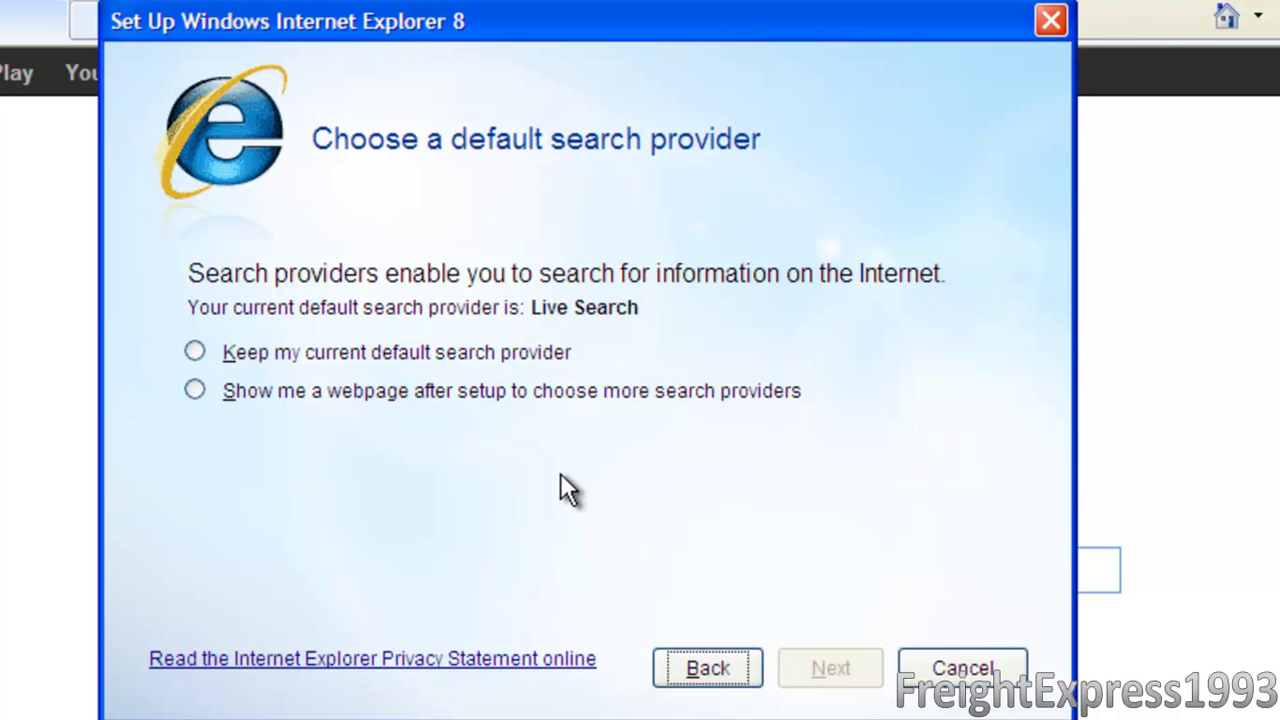
{"action": "left_click", "coordinate": [344, 355]}
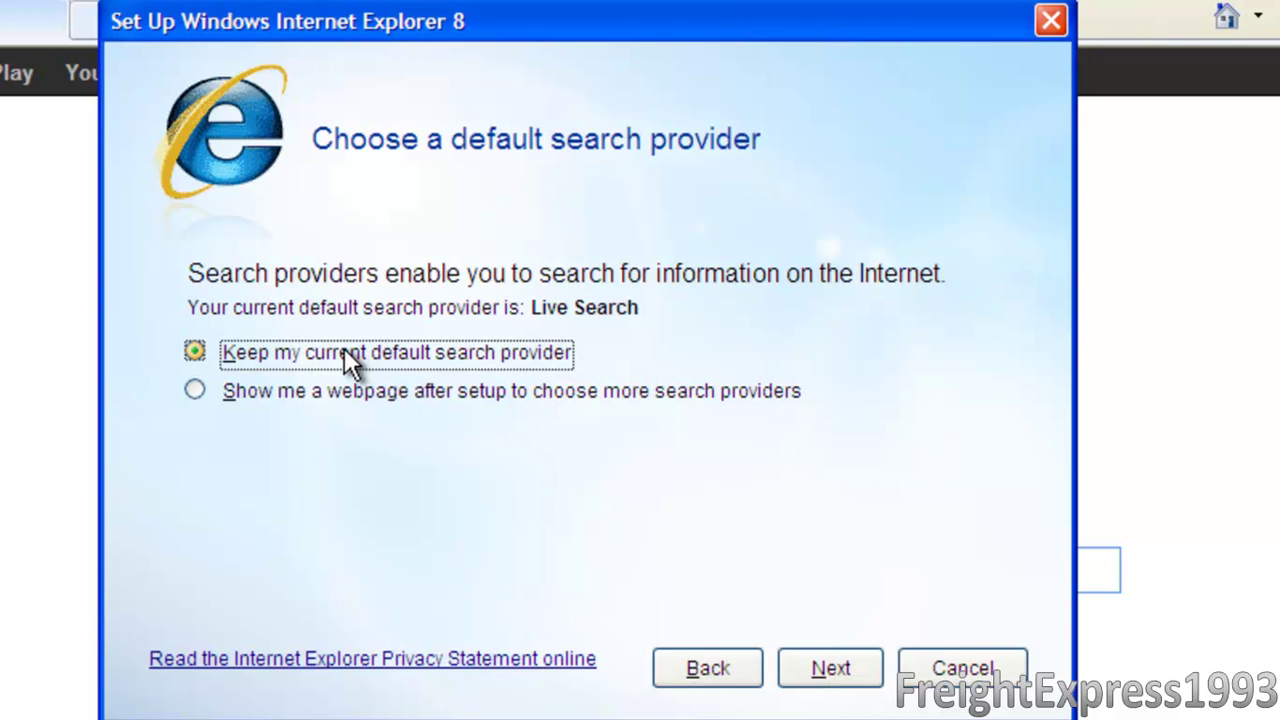
{"action": "left_click", "coordinate": [825, 660]}
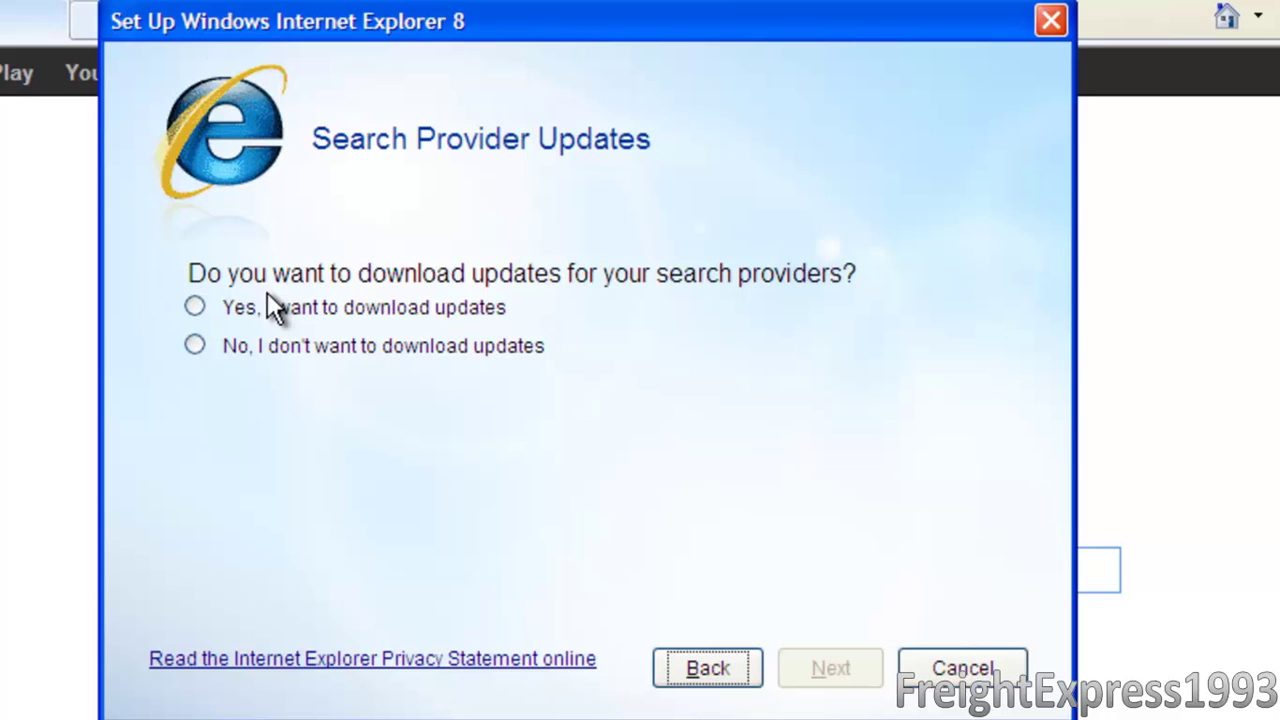
{"action": "left_click", "coordinate": [196, 308]}
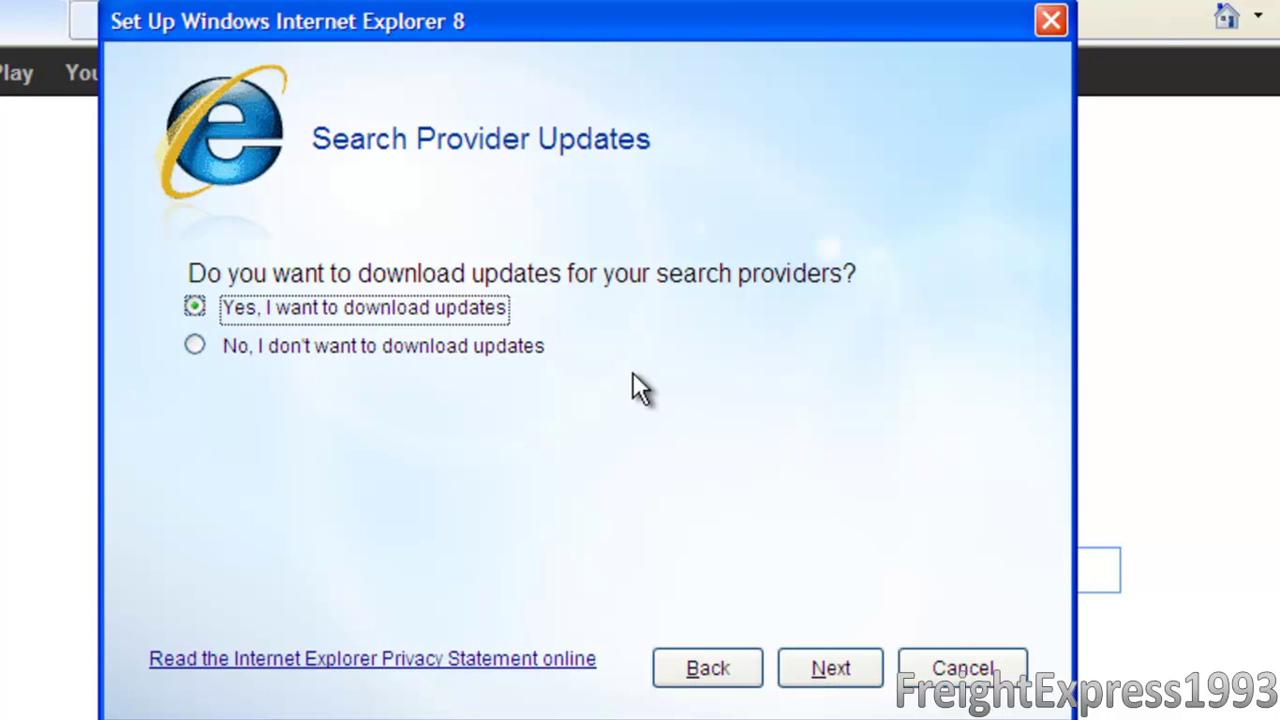
{"action": "left_click", "coordinate": [845, 688]}
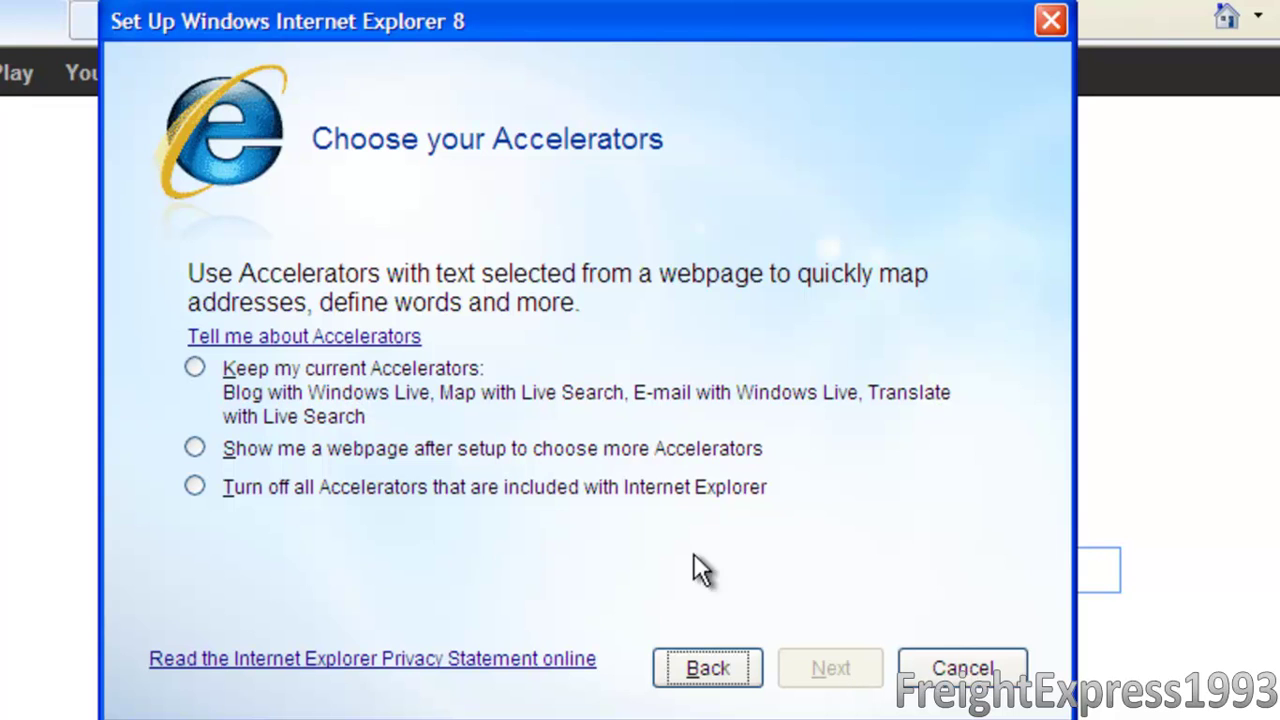
- Keep the current Accelerators and turn on SmartScreen Filter in the Internet Explorer 8 setup
{"action": "left_click", "coordinate": [340, 371]}
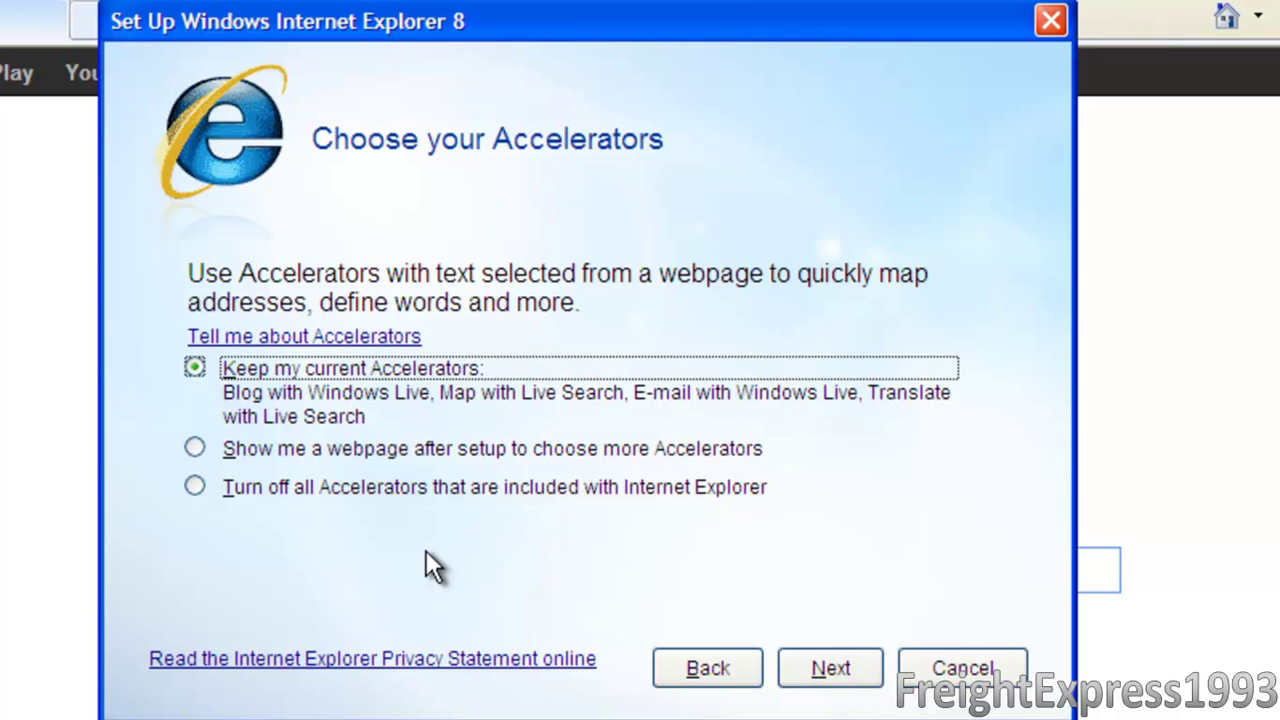
{"action": "left_click", "coordinate": [870, 668]}
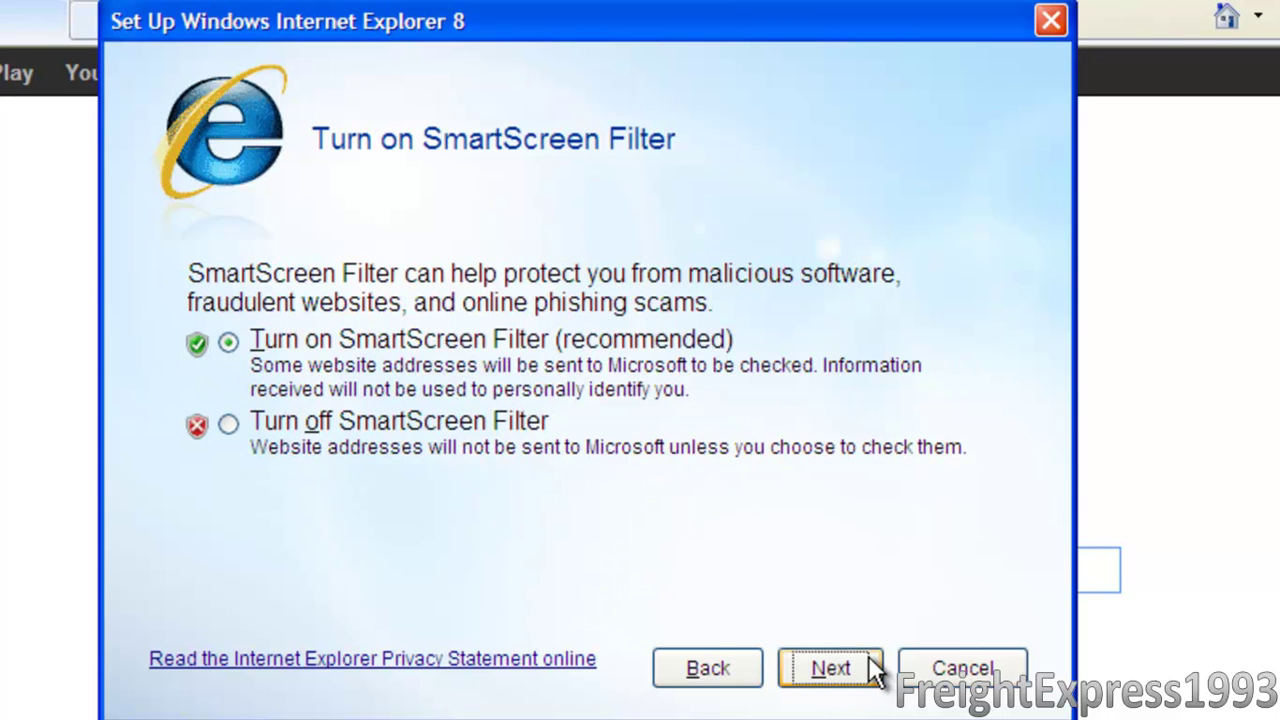
{"action": "left_click", "coordinate": [339, 364]}
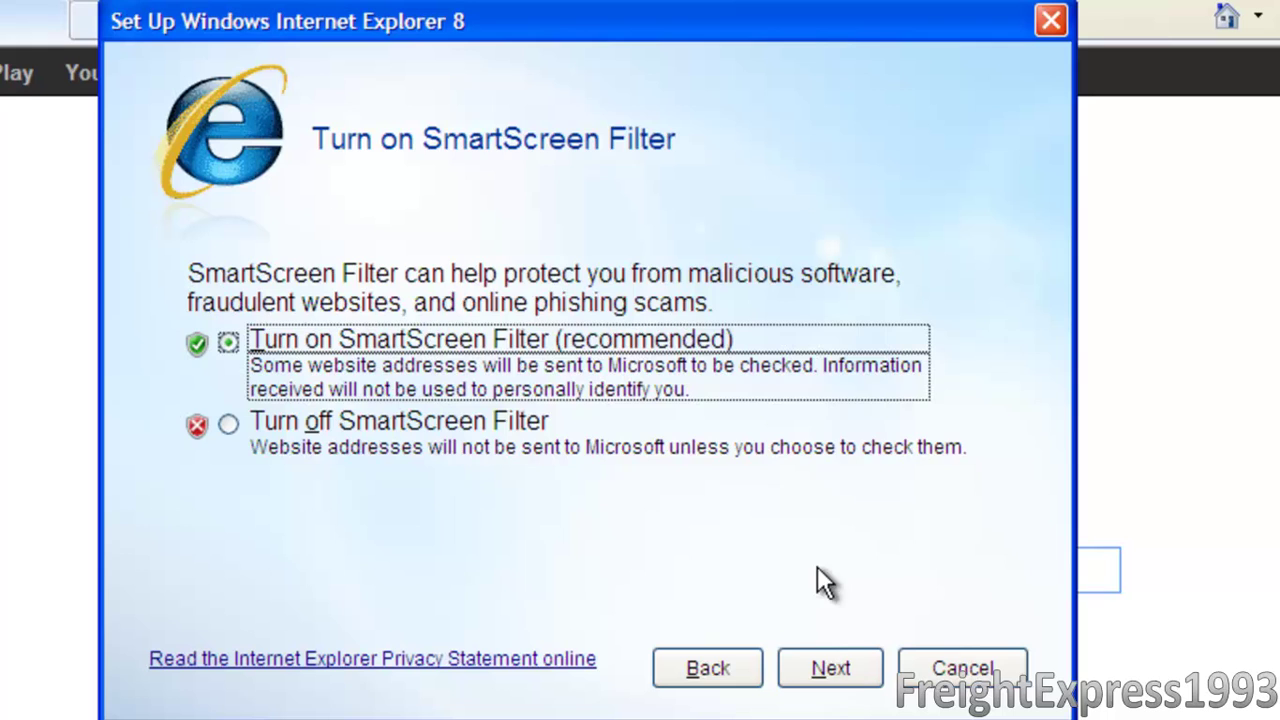
{"action": "left_click", "coordinate": [843, 684]}
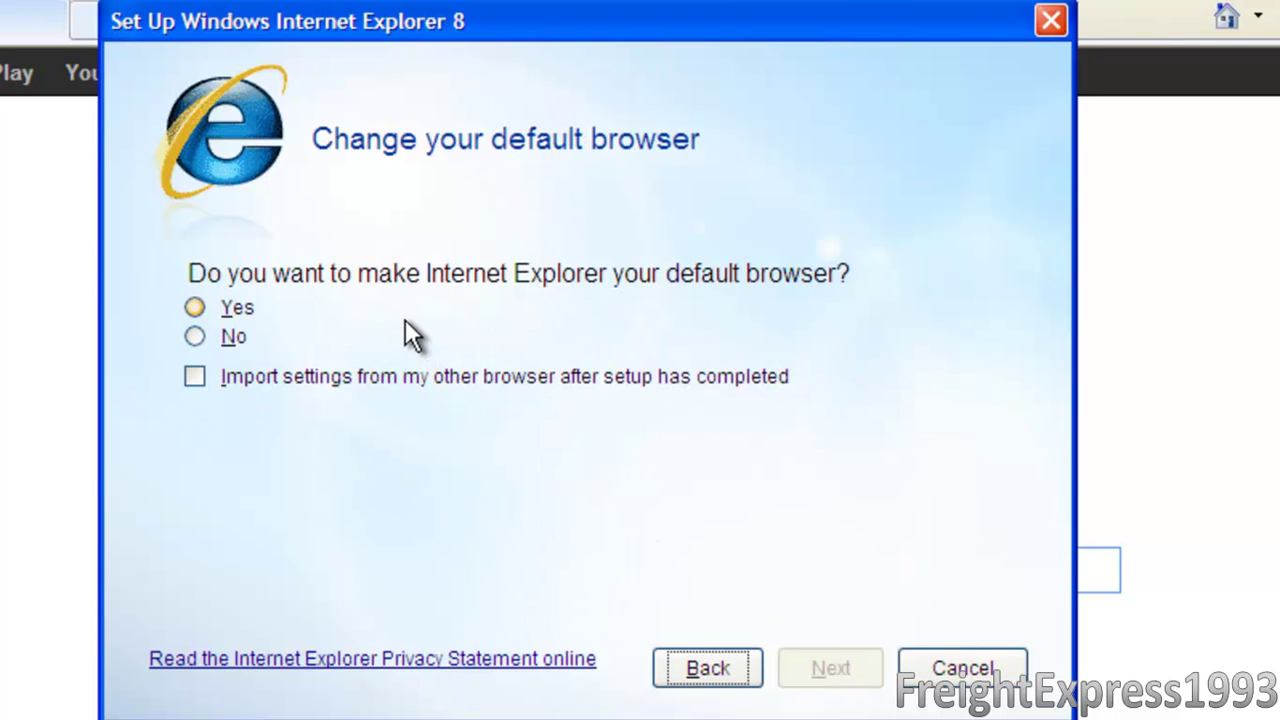
- Decline making Internet Explorer the default browser and finish the setup with Compatibility View updates enabled
{"action": "left_click", "coordinate": [214, 338]}
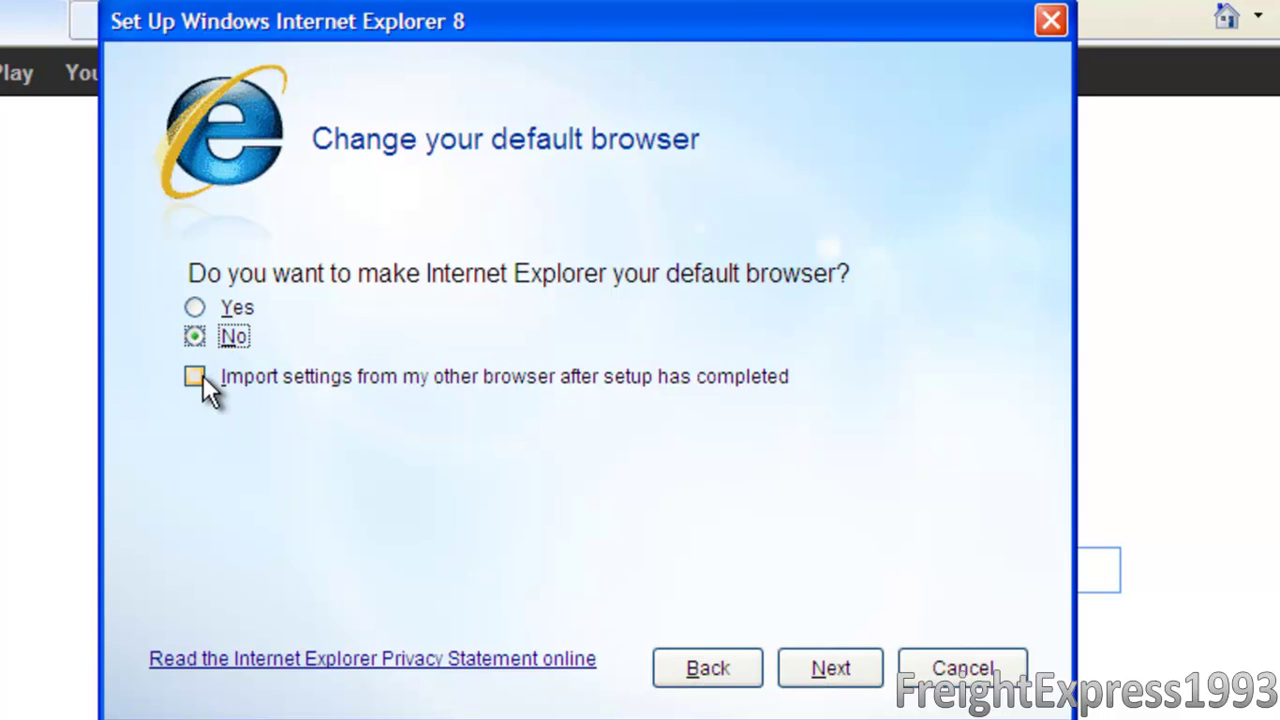
{"action": "left_click", "coordinate": [856, 672]}
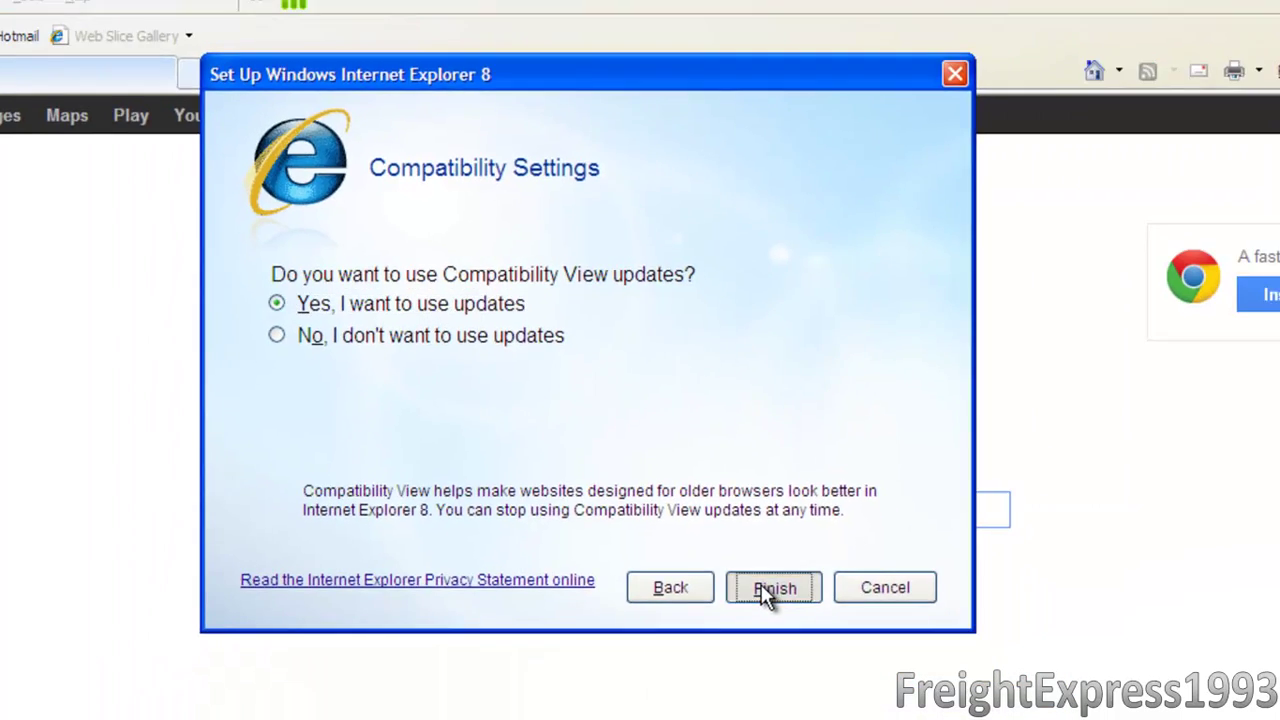
{"action": "left_click", "coordinate": [808, 665]}
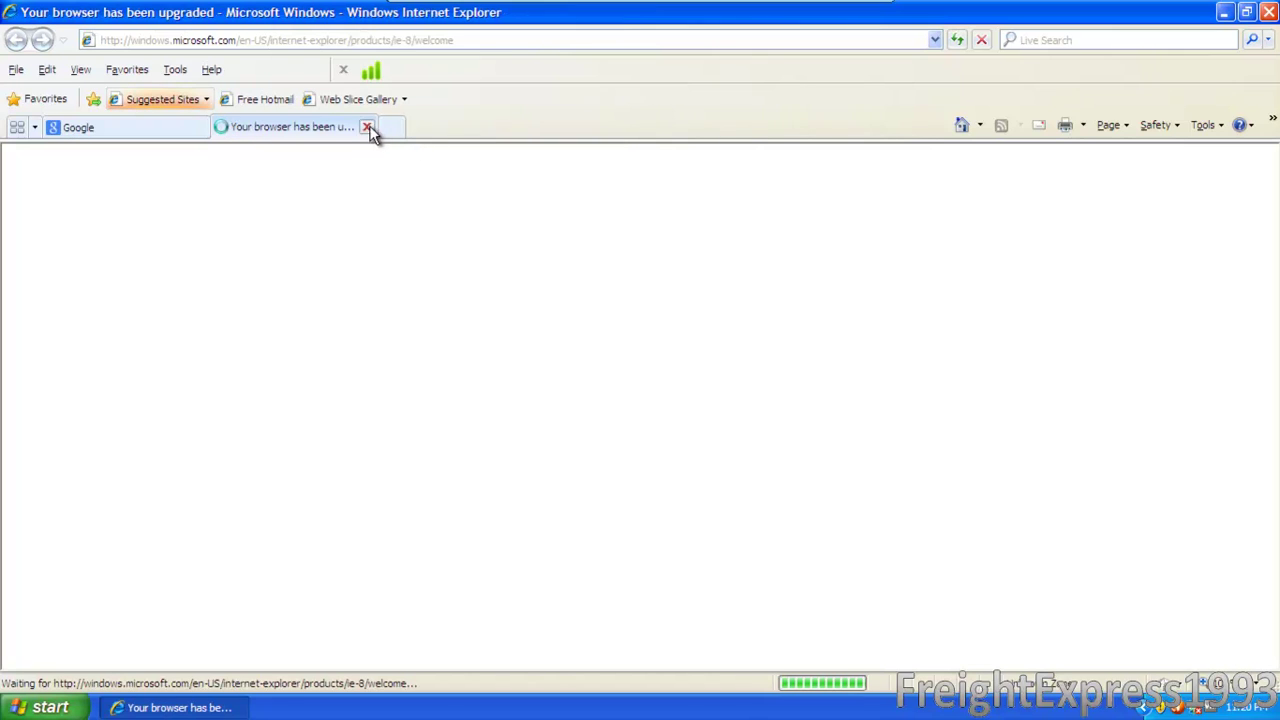
- Set the Windows sound scheme to Windows Default in the Sounds and Audio Devices properties
{"action": "left_click", "coordinate": [1150, 708]}
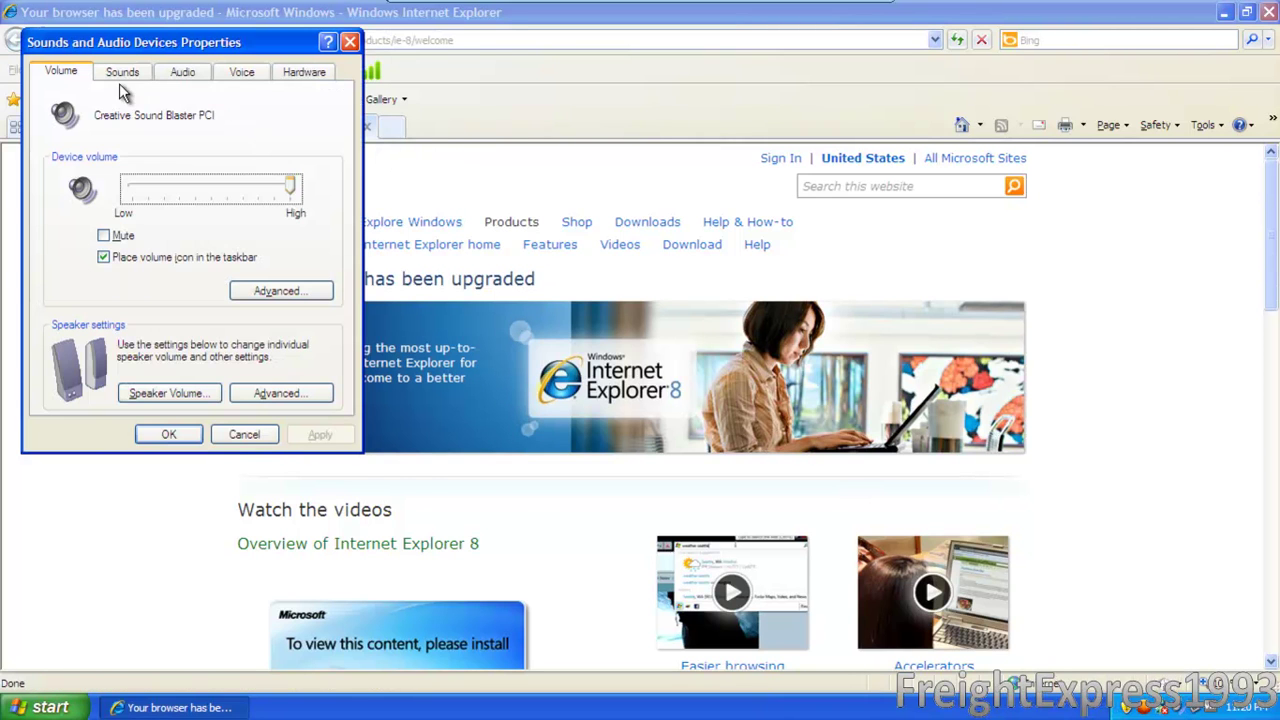
{"action": "left_click", "coordinate": [119, 78]}
{"action": "left_click", "coordinate": [128, 163]}
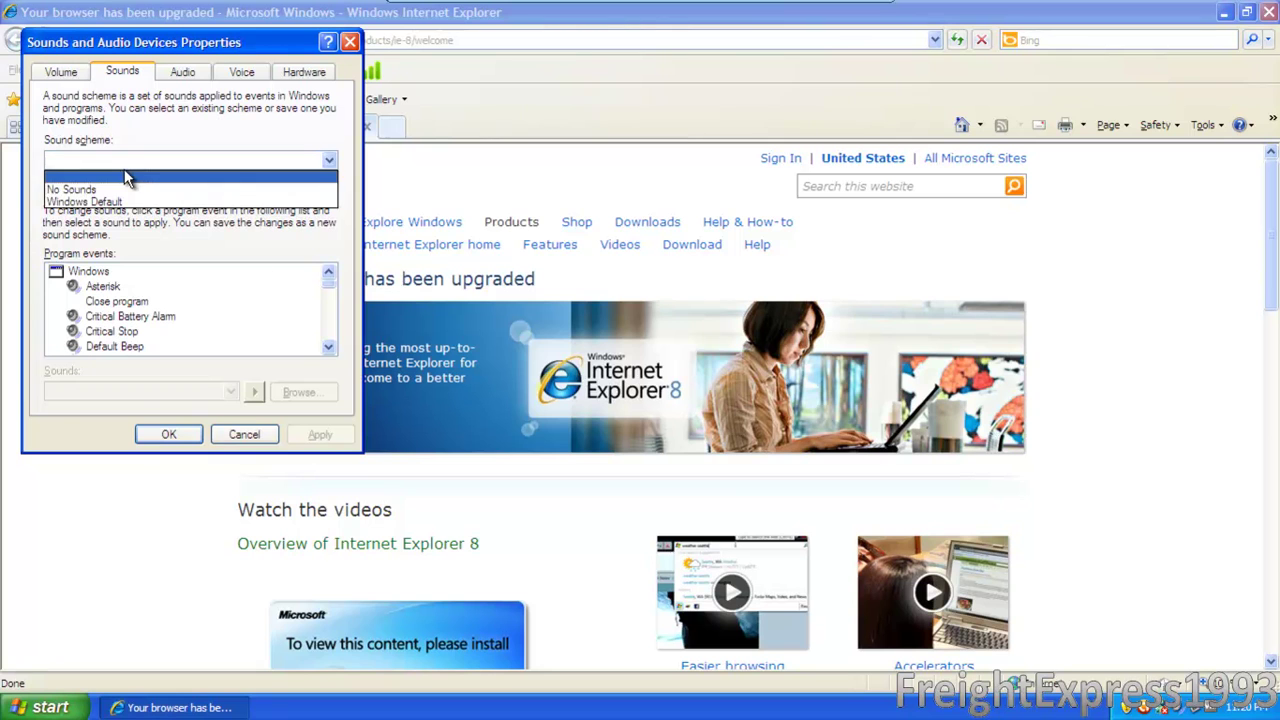
{"action": "left_click", "coordinate": [119, 201]}
{"action": "left_click", "coordinate": [644, 416]}
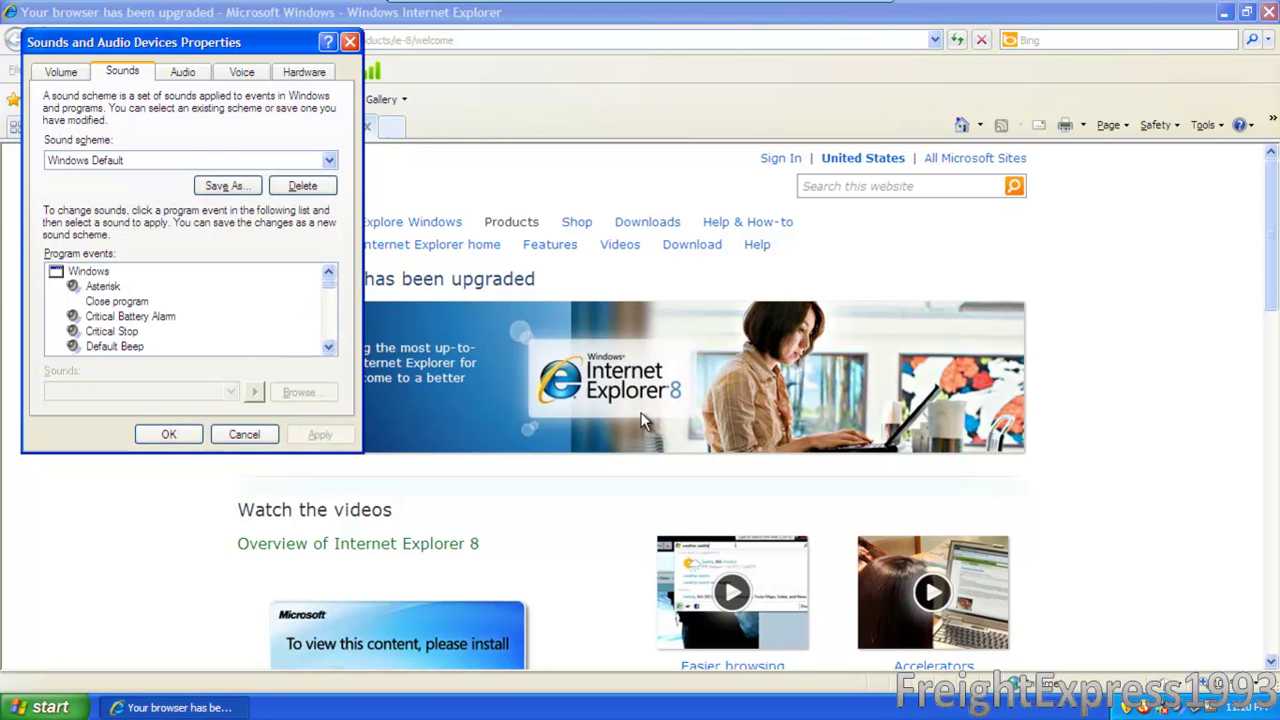
{"action": "left_click", "coordinate": [150, 435]}
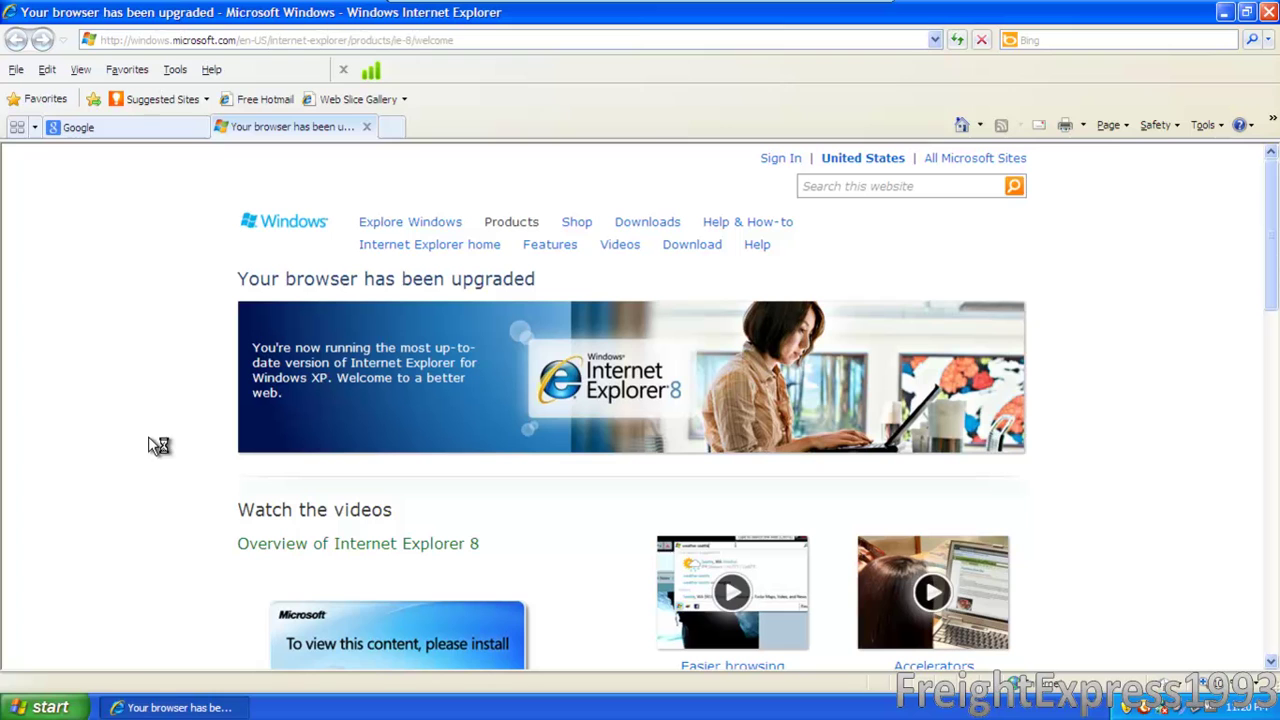
- Close the browser upgrade welcome tab and disable the avast! WebRep add-on toolbar
{"action": "left_click", "coordinate": [367, 130]}
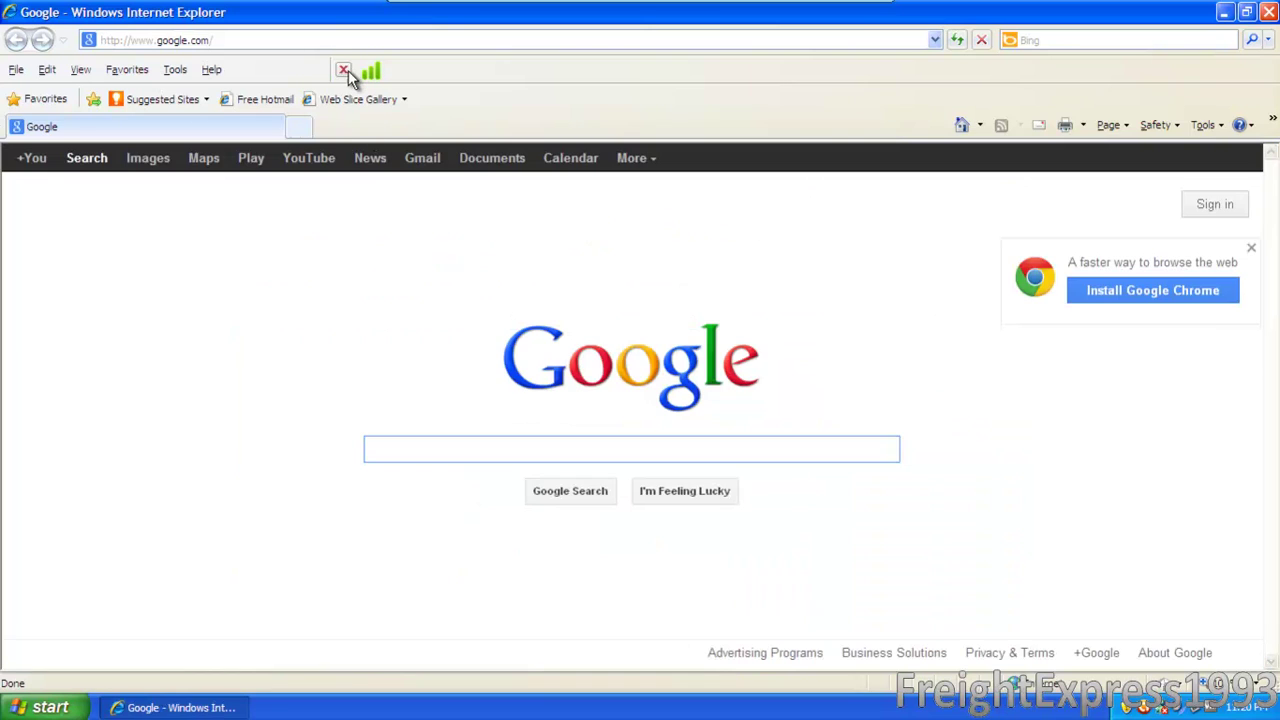
{"action": "left_click", "coordinate": [343, 70]}
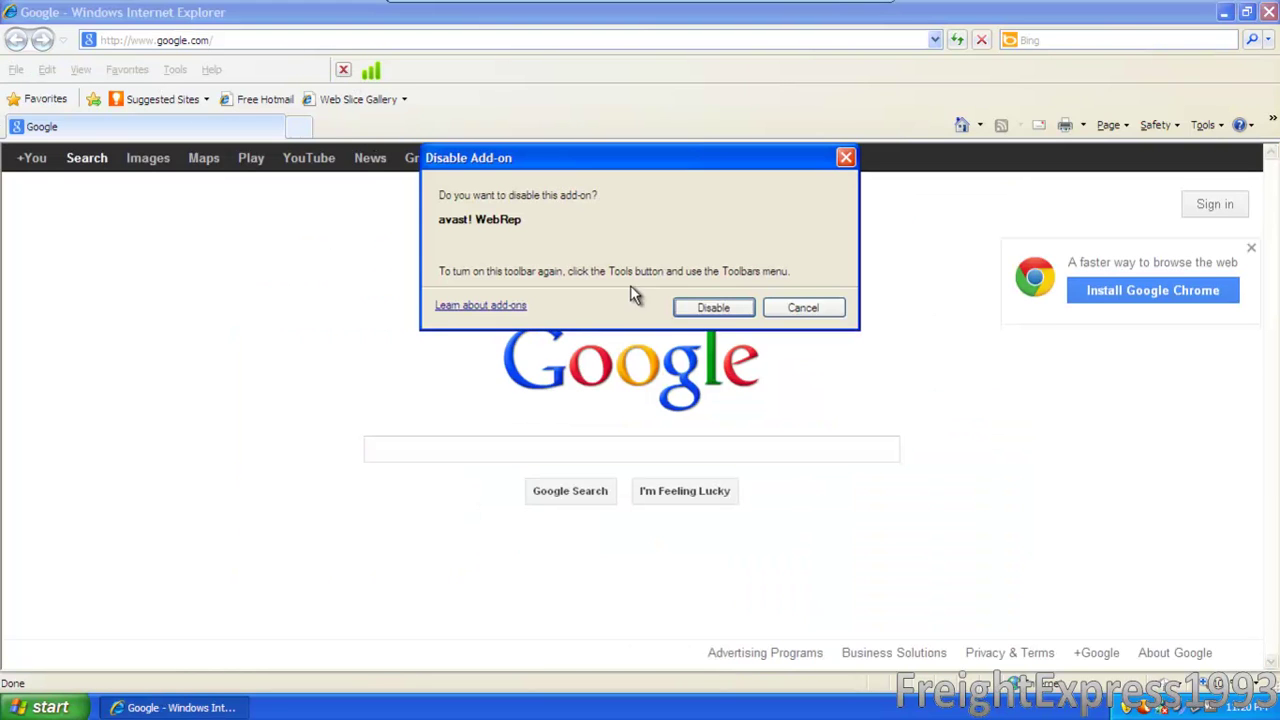
{"action": "left_click", "coordinate": [708, 308]}
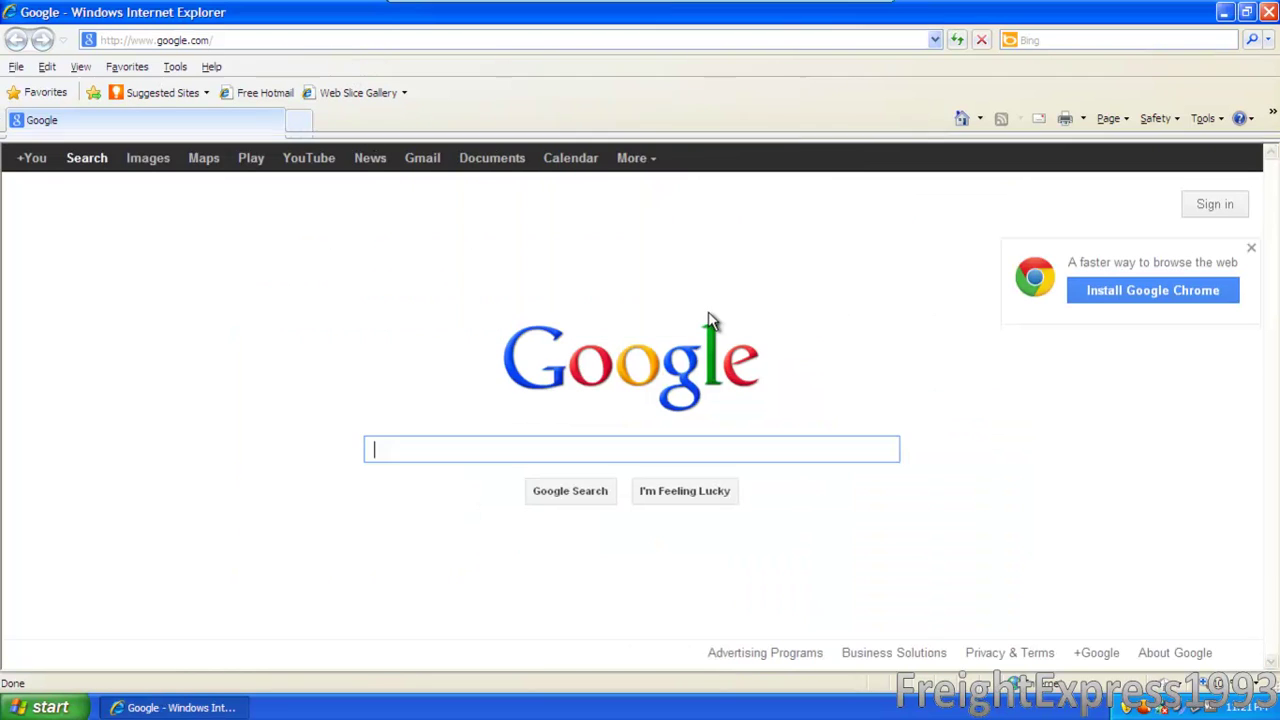
{"action": "left_click", "coordinate": [934, 40]}
{"action": "left_click", "coordinate": [185, 40]}
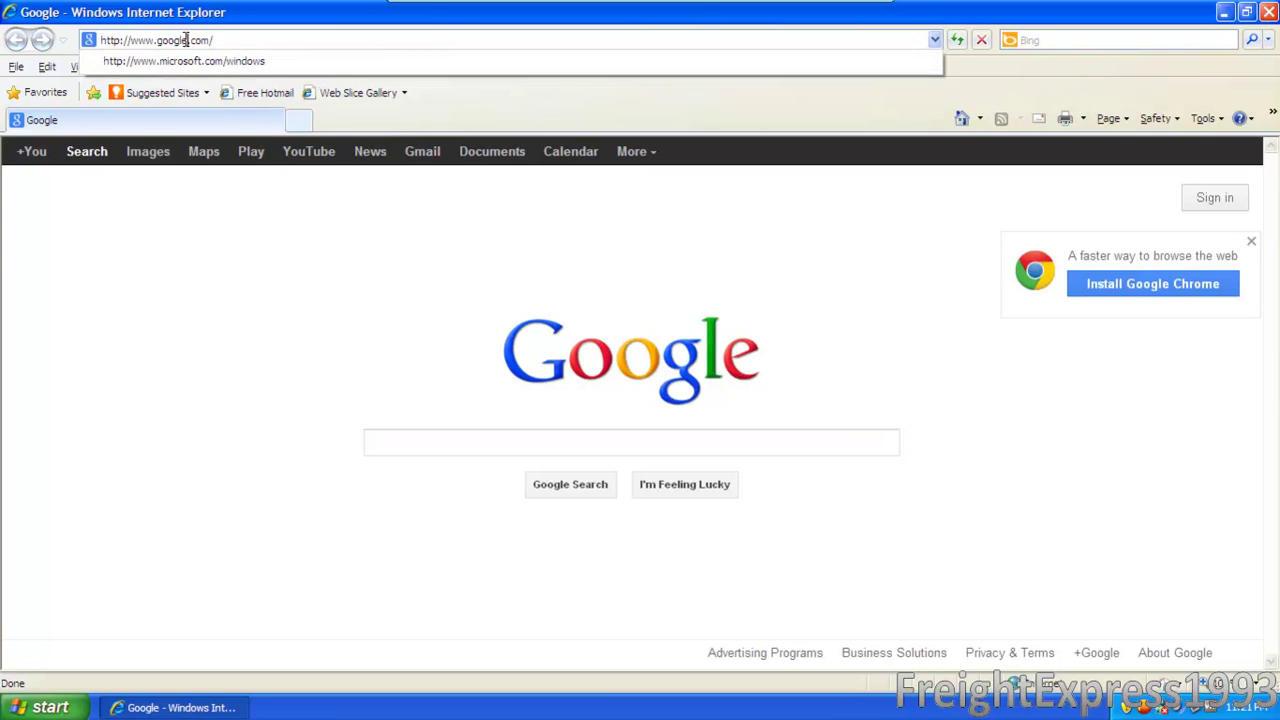
{"action": "double_click", "coordinate": [185, 40]}
{"action": "type", "text": "youtube"}
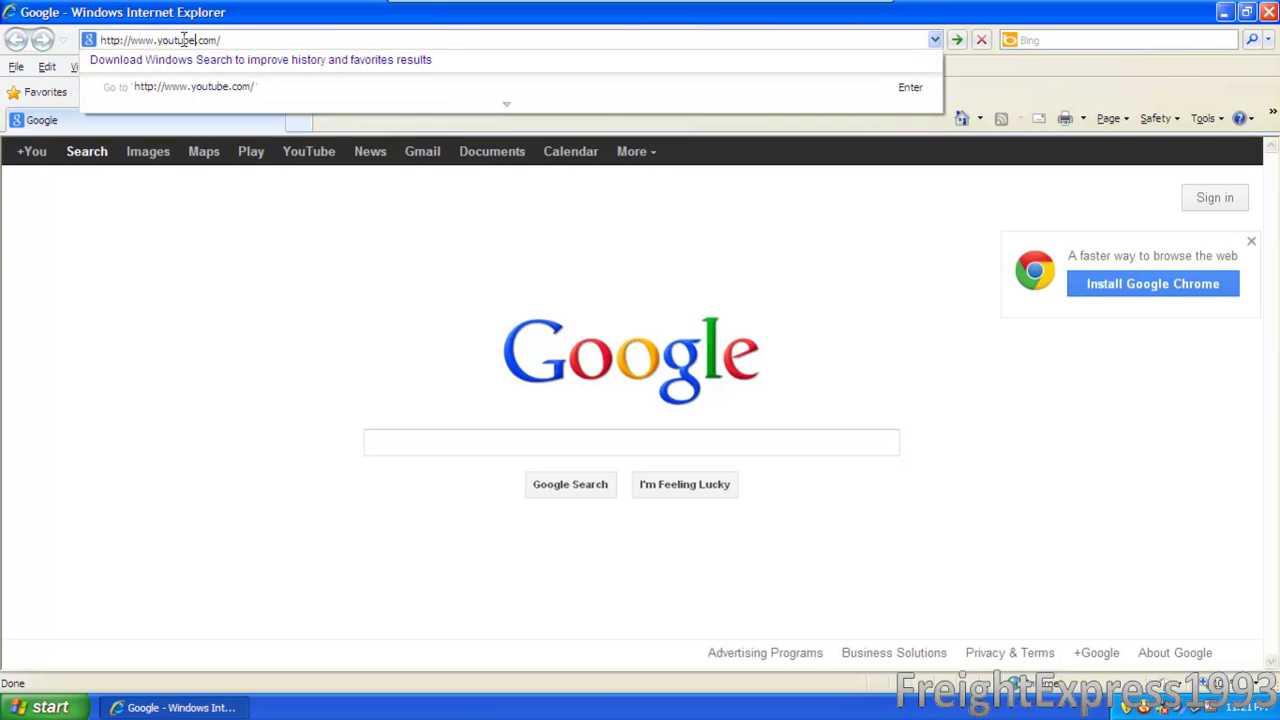
{"action": "key", "text": "Return"}
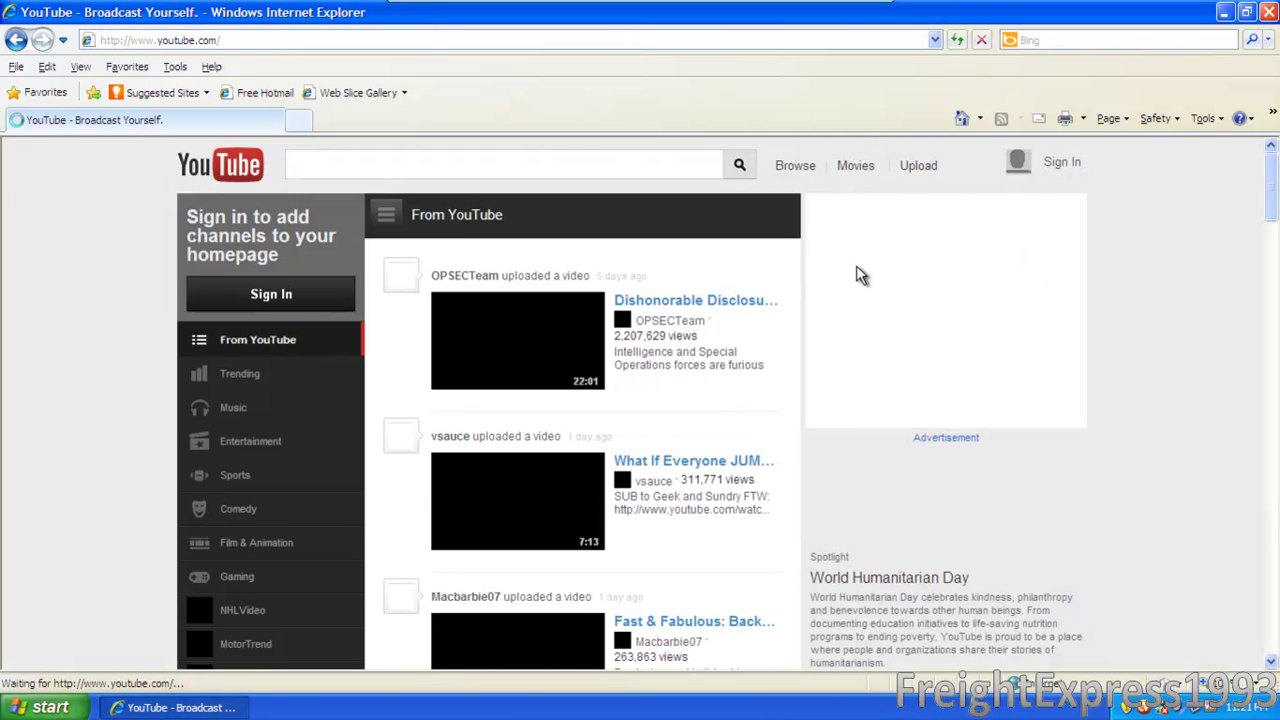
- Search YouTube for freightexpress1993 and look through the list of results
{"action": "mouse_move", "coordinate": [640, 5]}
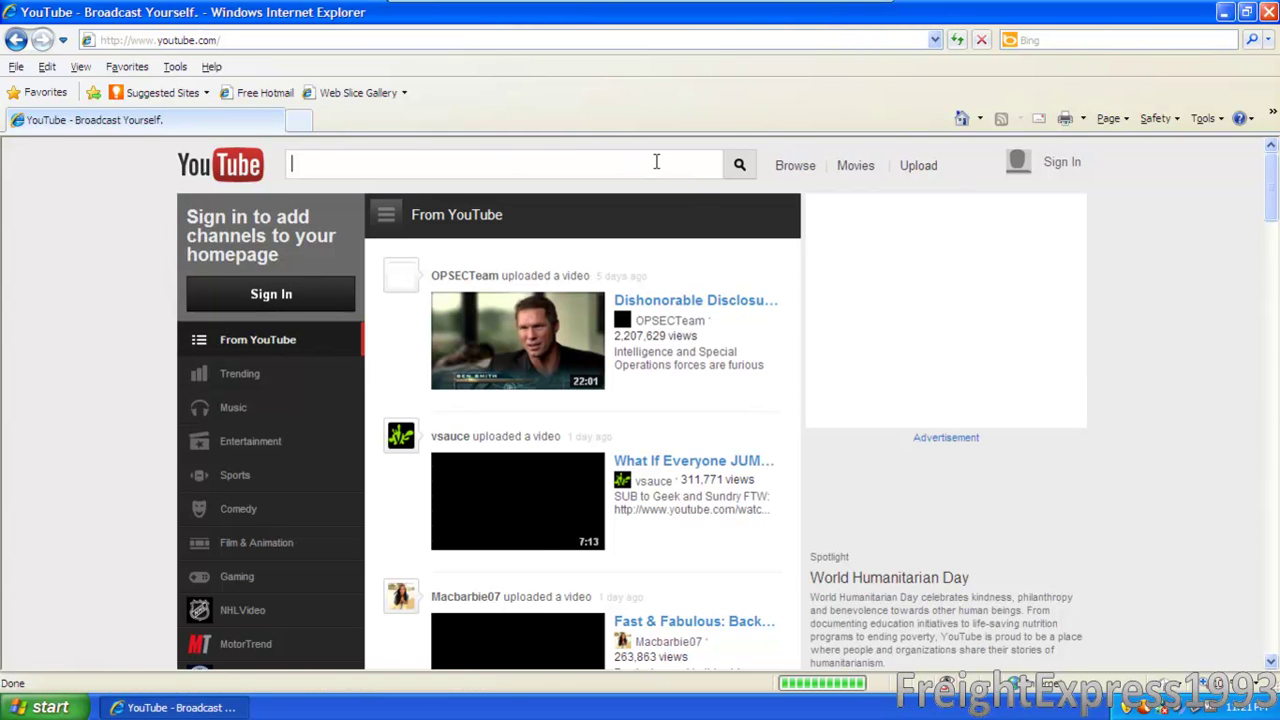
{"action": "type", "text": "fr"}
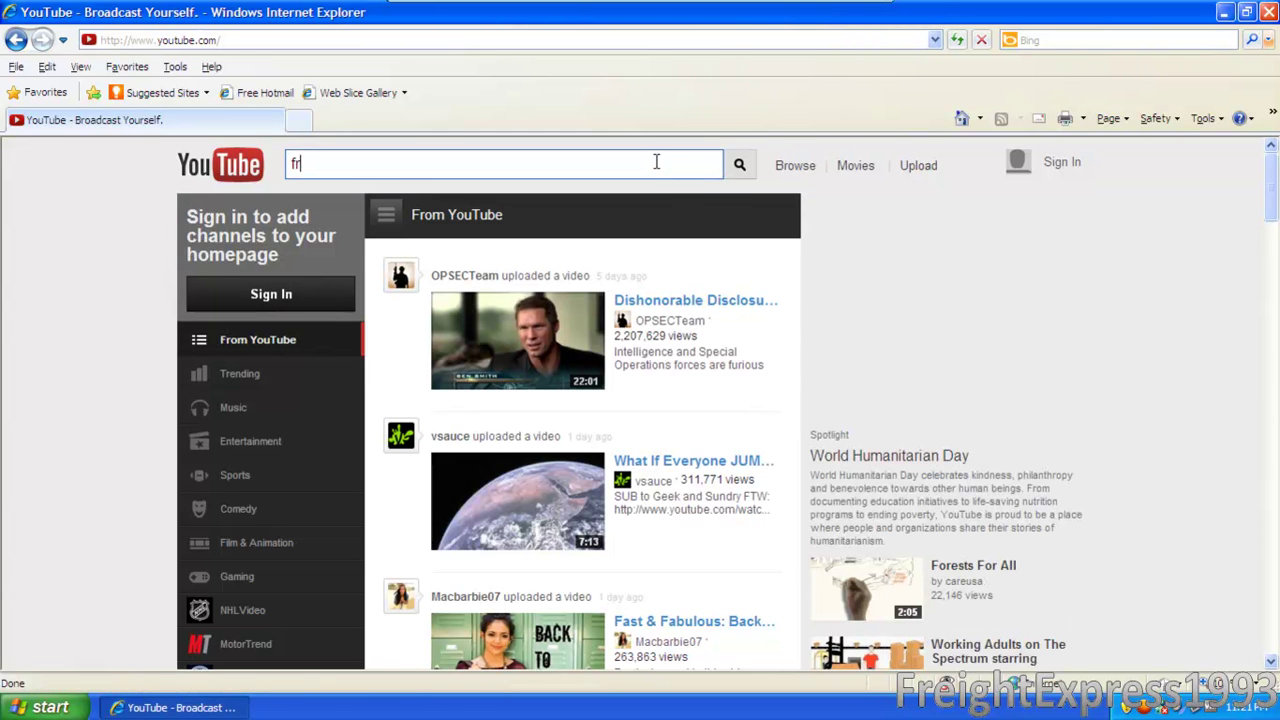
{"action": "type", "text": "eightexpr"}
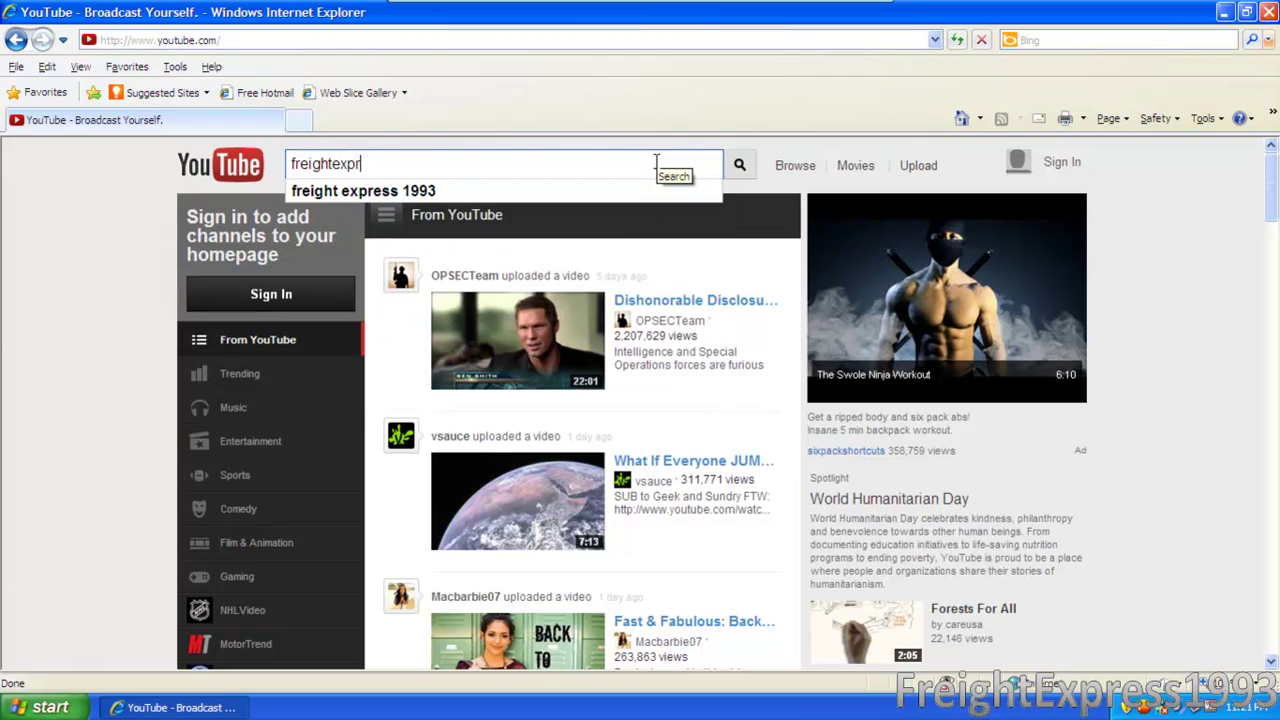
{"action": "type", "text": "esss"}
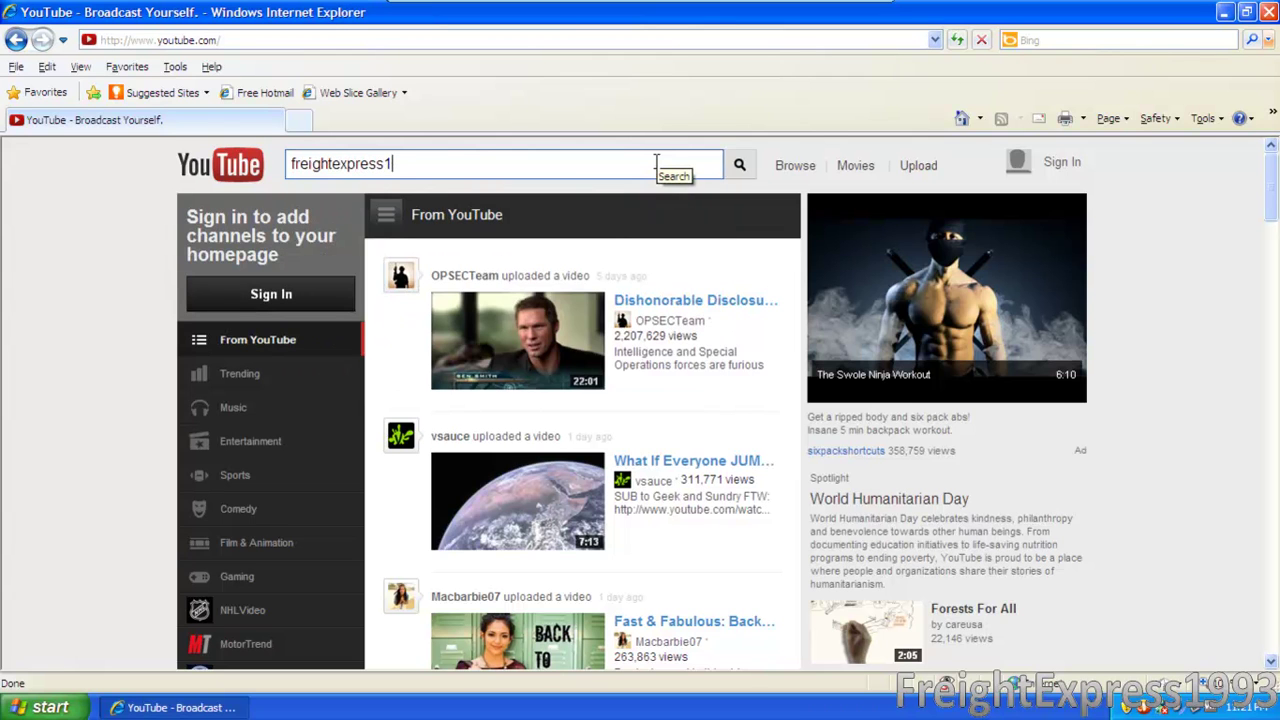
{"action": "type", "text": "993"}
{"action": "key", "text": "Return"}
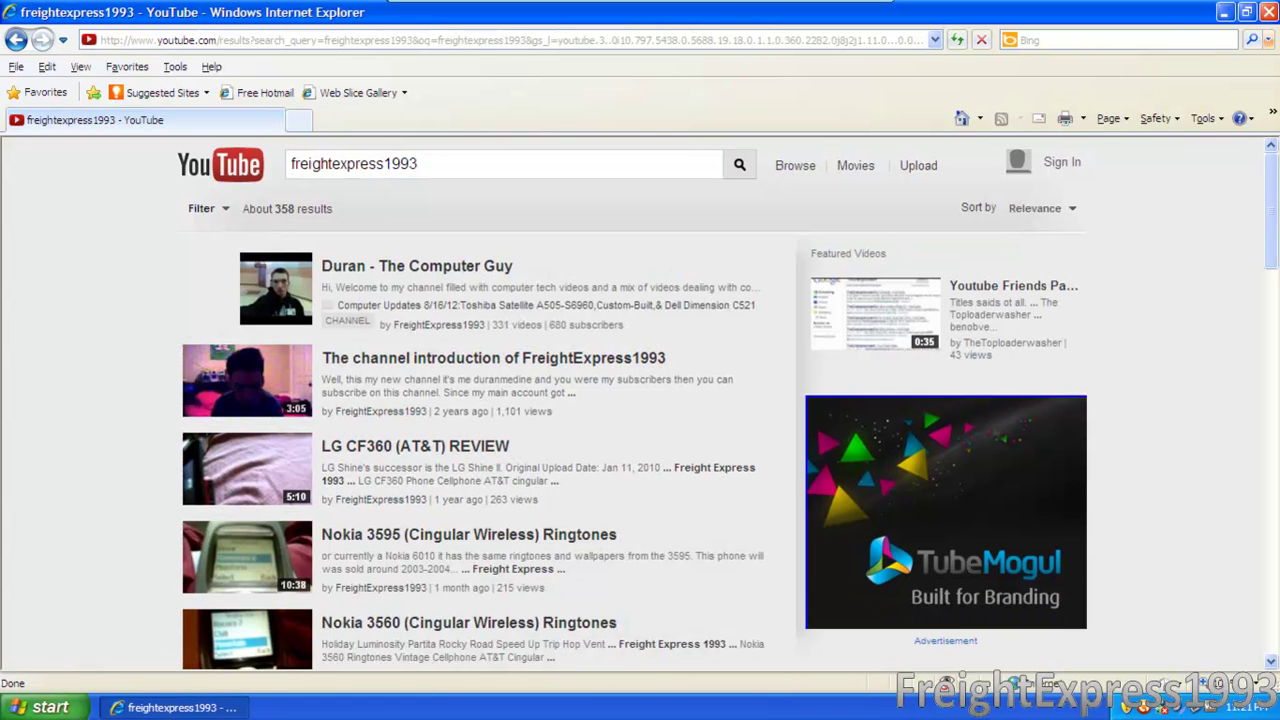
{"action": "scroll", "coordinate": [640, 400], "scroll_direction": "down", "scroll_amount": 5}
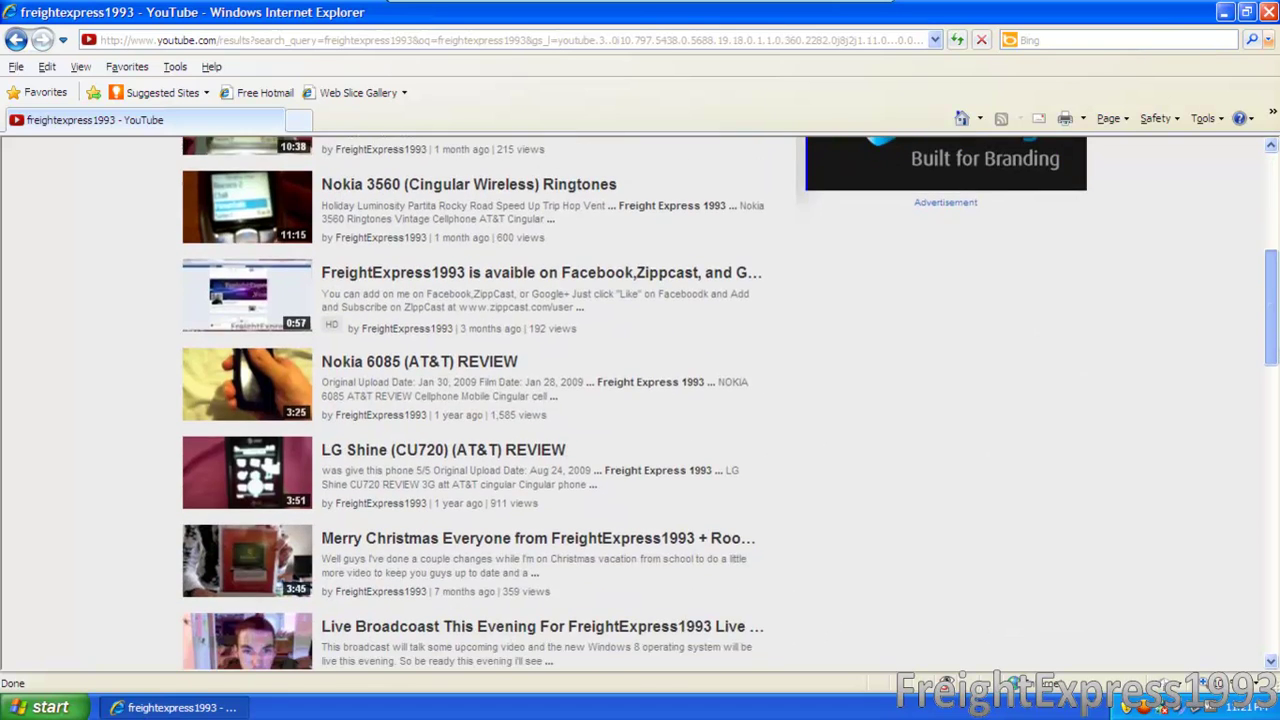
{"action": "scroll", "coordinate": [640, 400], "scroll_direction": "down", "scroll_amount": 4}
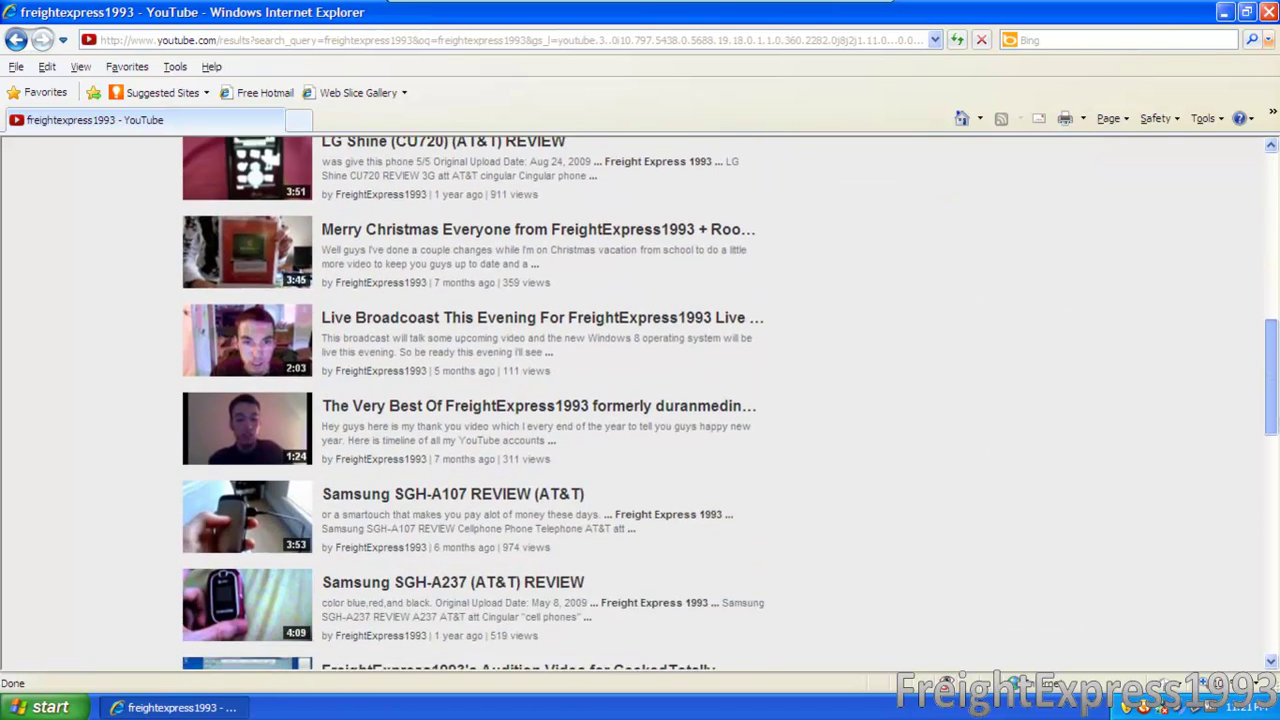
{"action": "scroll", "coordinate": [640, 400], "scroll_direction": "down", "scroll_amount": 2}
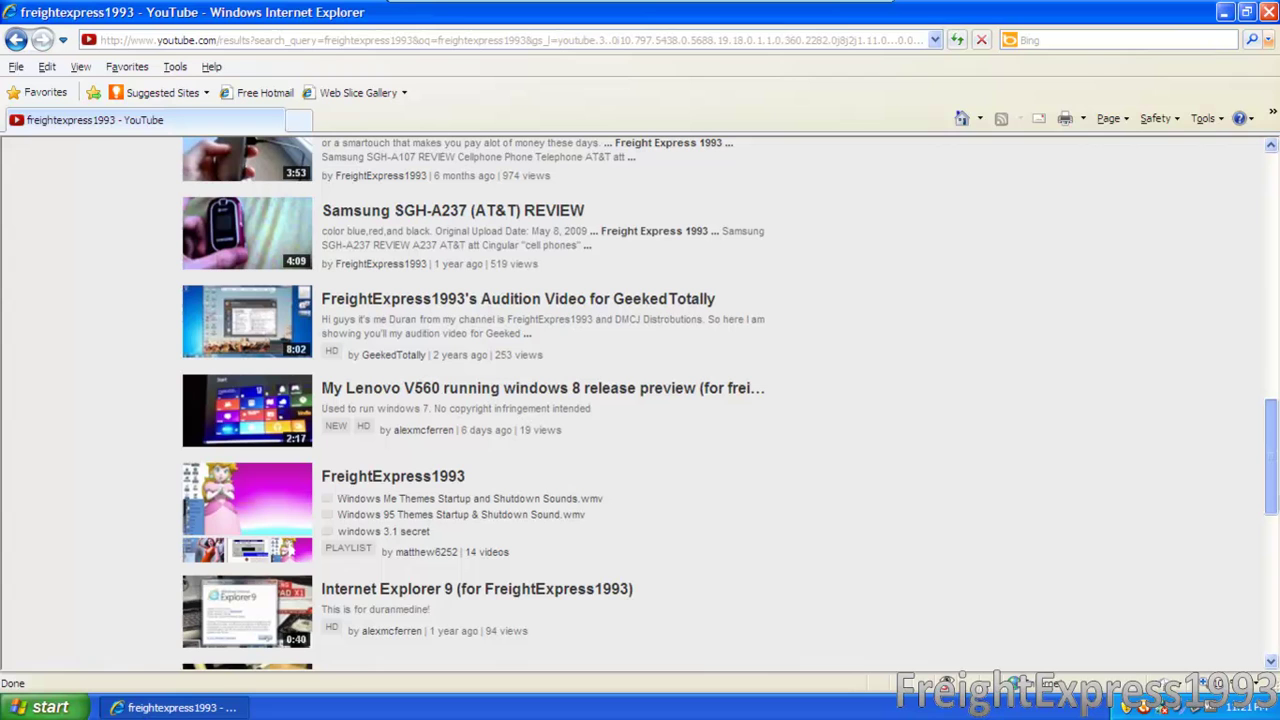
- Open the video of the Lenovo V560 running Windows 8 release preview and follow its link to get the latest Flash Player
{"action": "left_click", "coordinate": [716, 392]}
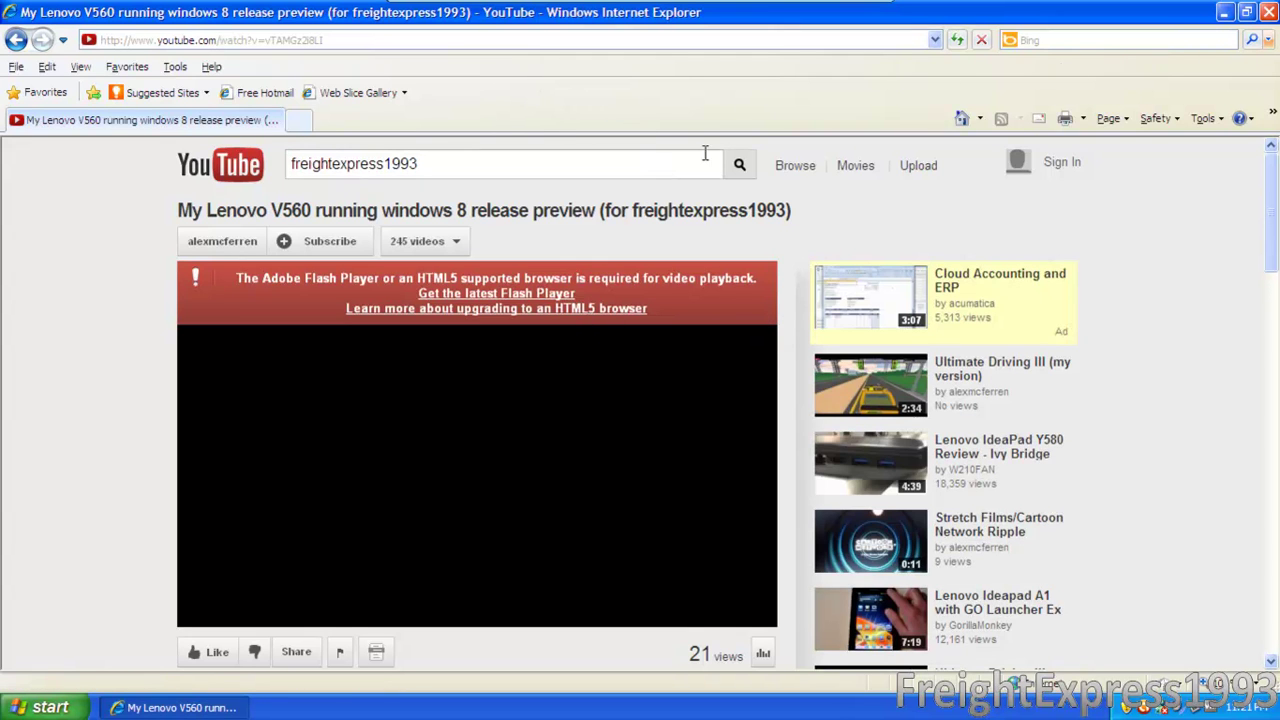
{"action": "left_click", "coordinate": [553, 294]}
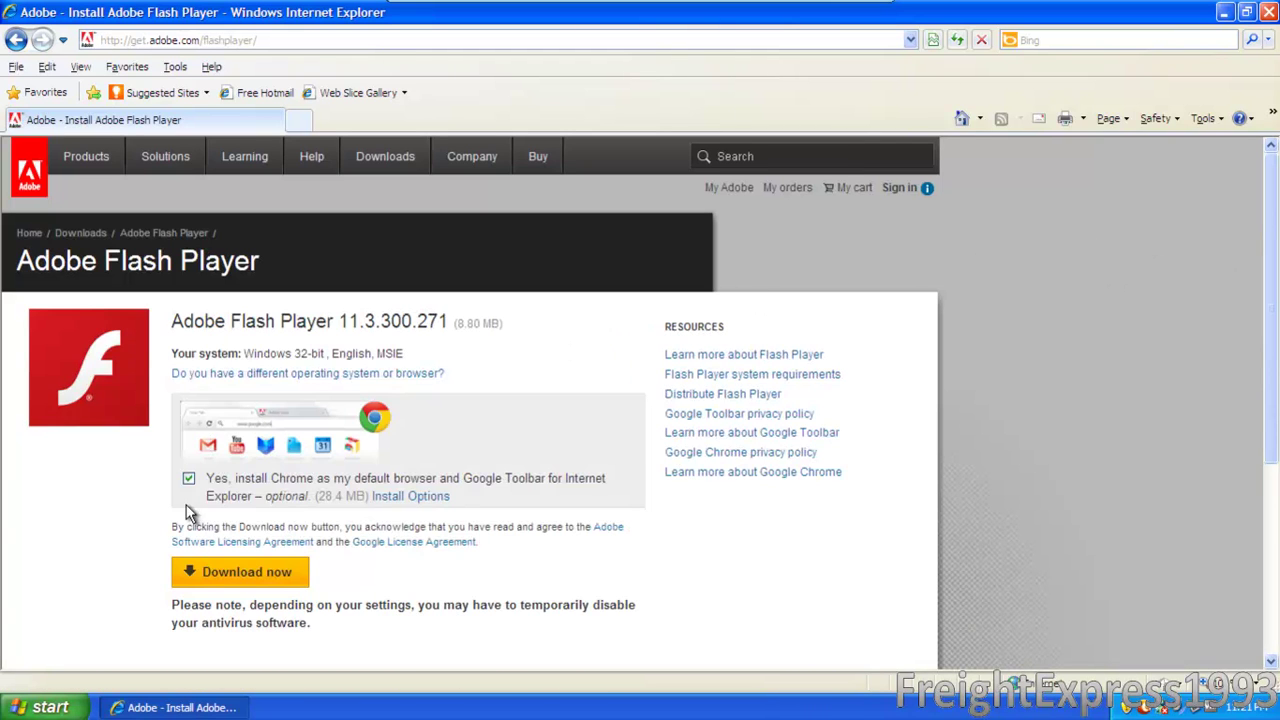
- Download Adobe Flash Player without the optional Chrome and Google Toolbar, and run its installer directly, allowing it through the security warnings
{"action": "left_click", "coordinate": [188, 478]}
{"action": "left_click", "coordinate": [189, 574]}
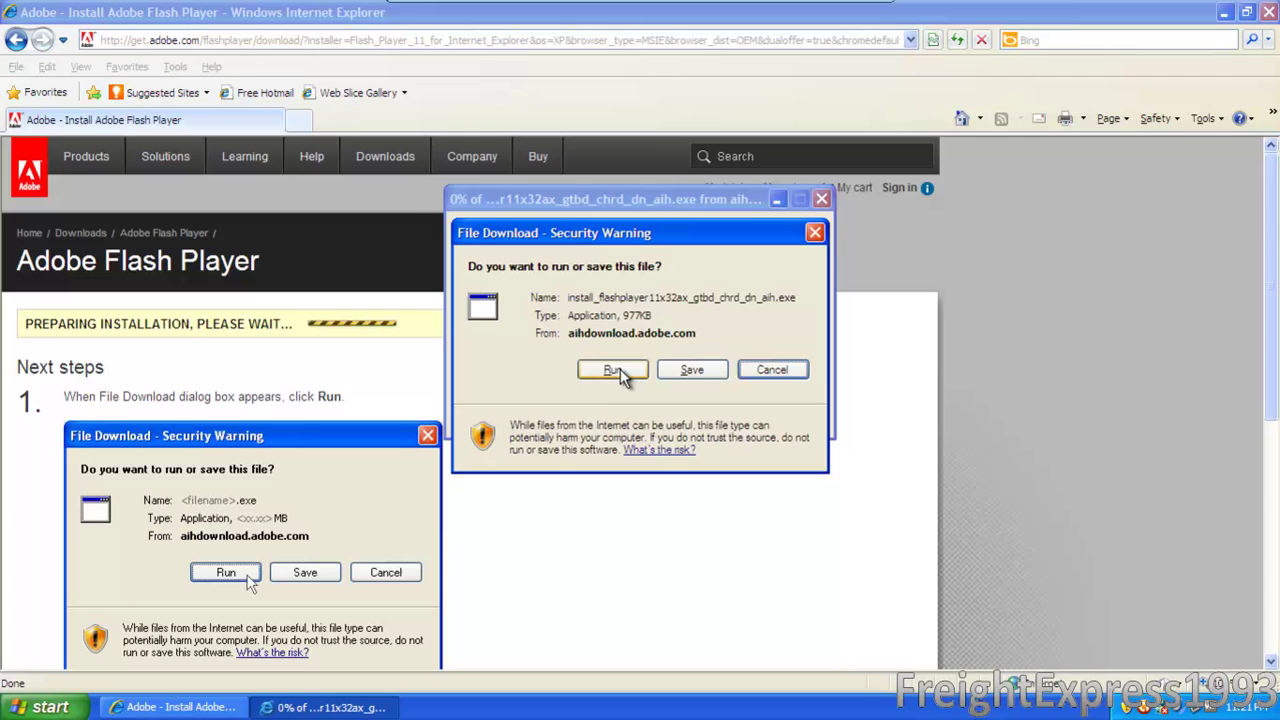
{"action": "left_click", "coordinate": [615, 371]}
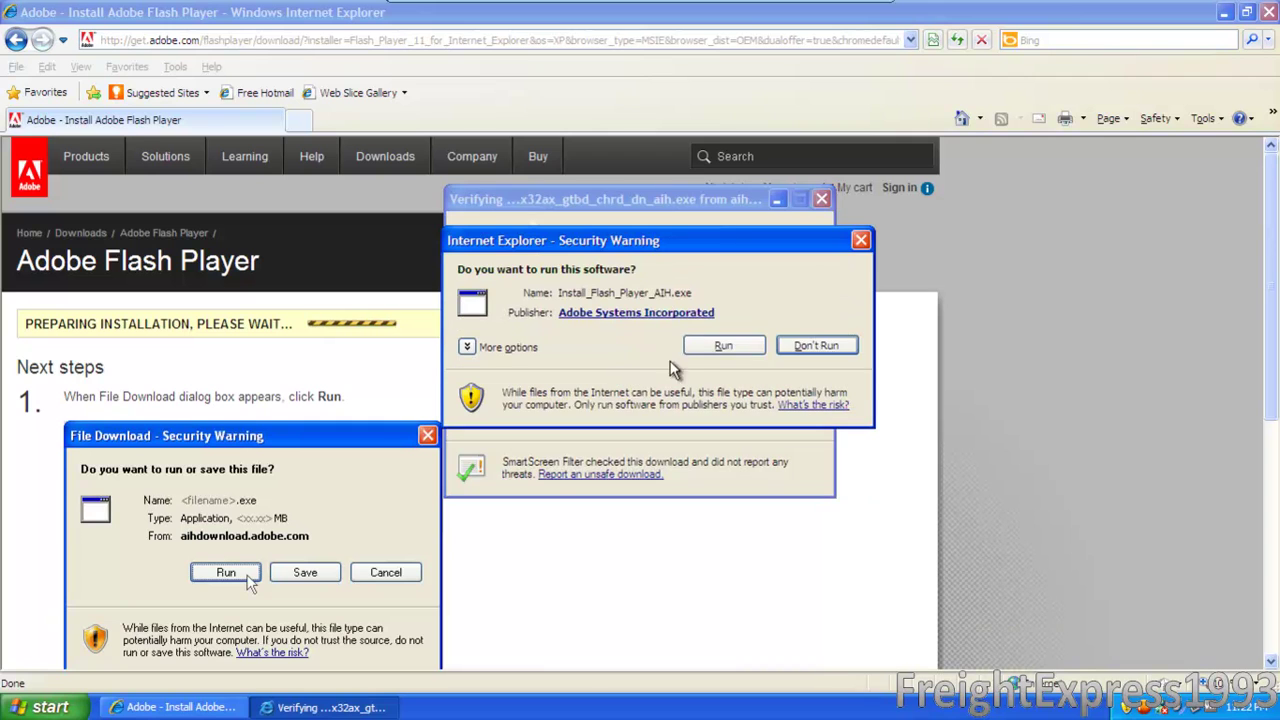
{"action": "left_click", "coordinate": [720, 347]}
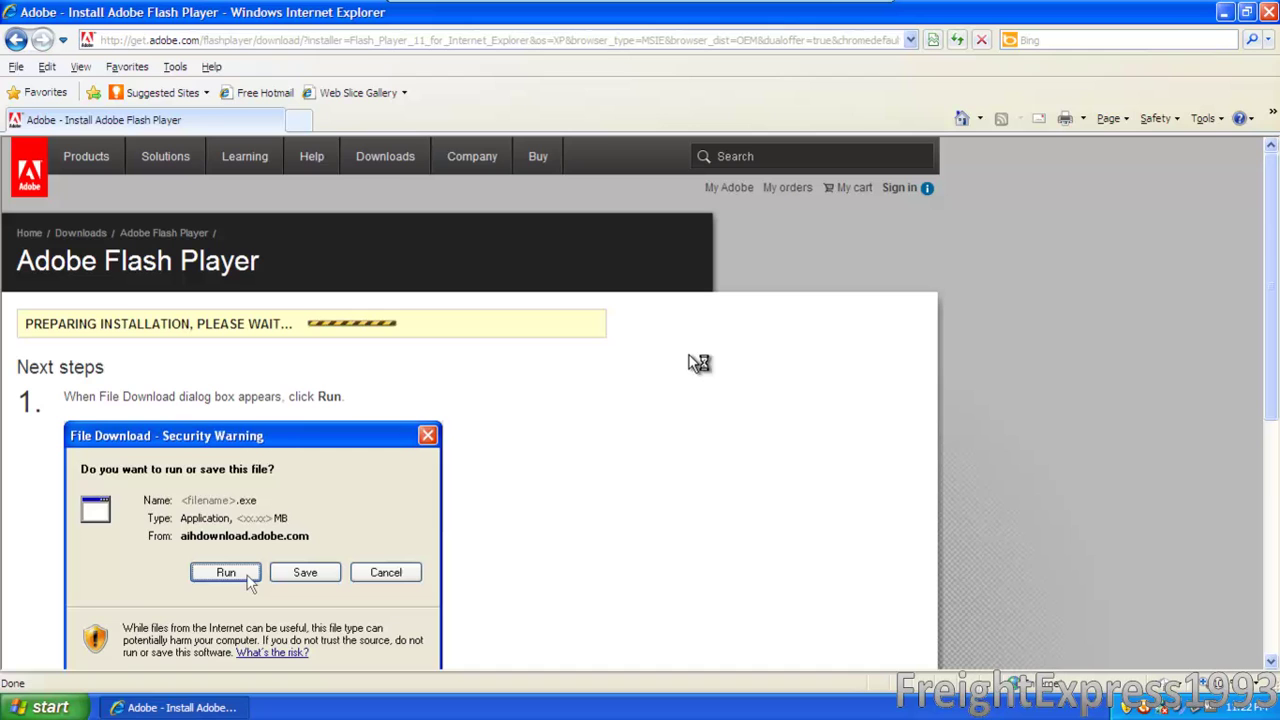
- Check the browser's version in the About Internet Explorer window and close that window
{"action": "left_click", "coordinate": [211, 66]}
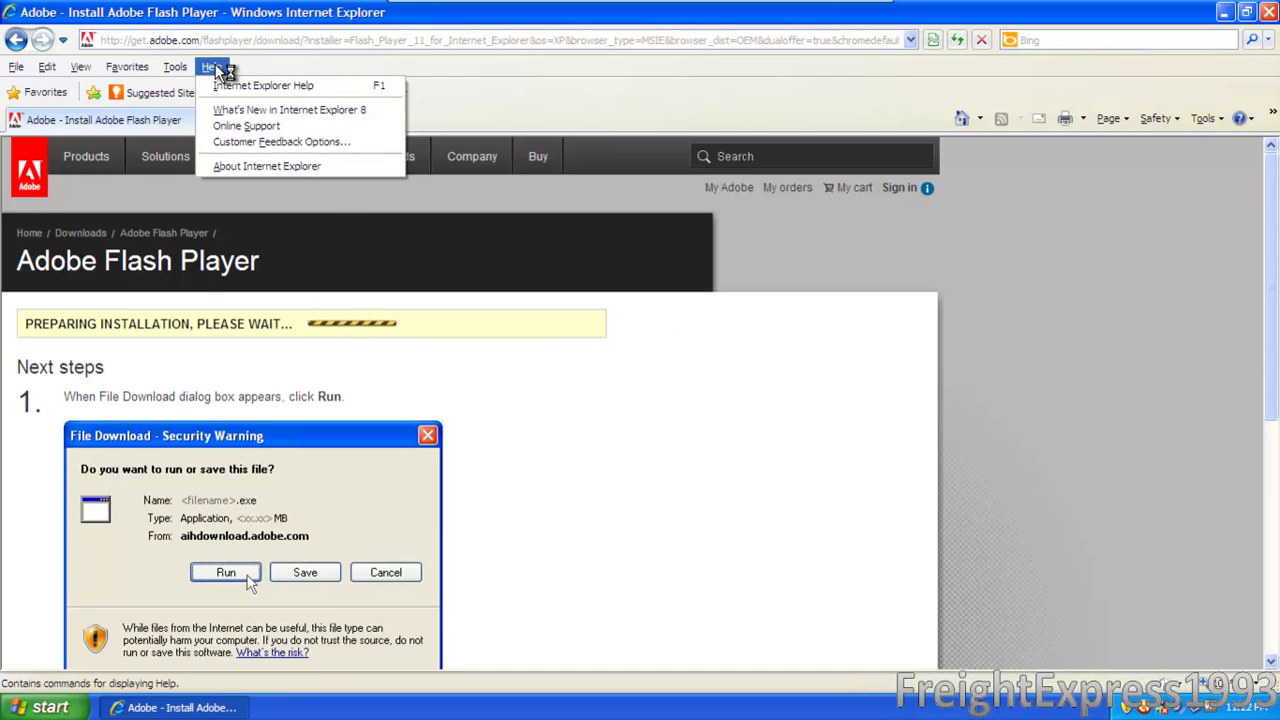
{"action": "left_click", "coordinate": [288, 167]}
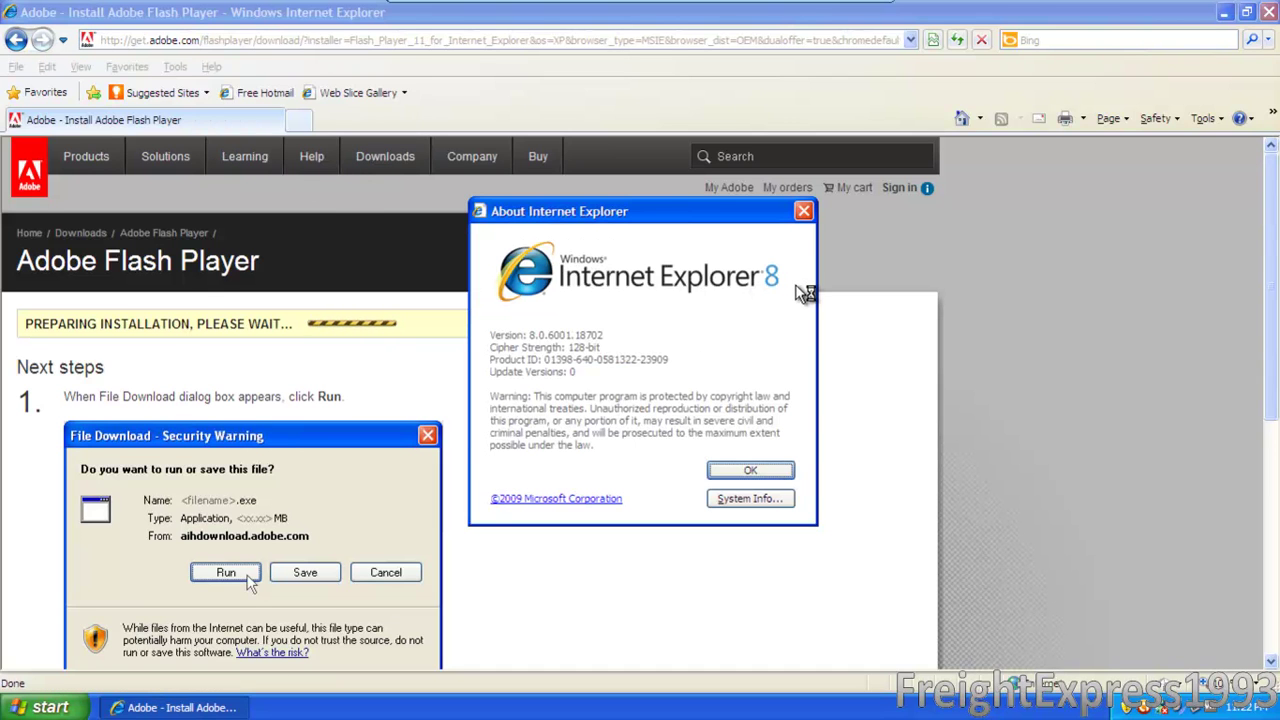
{"action": "left_click", "coordinate": [750, 470]}
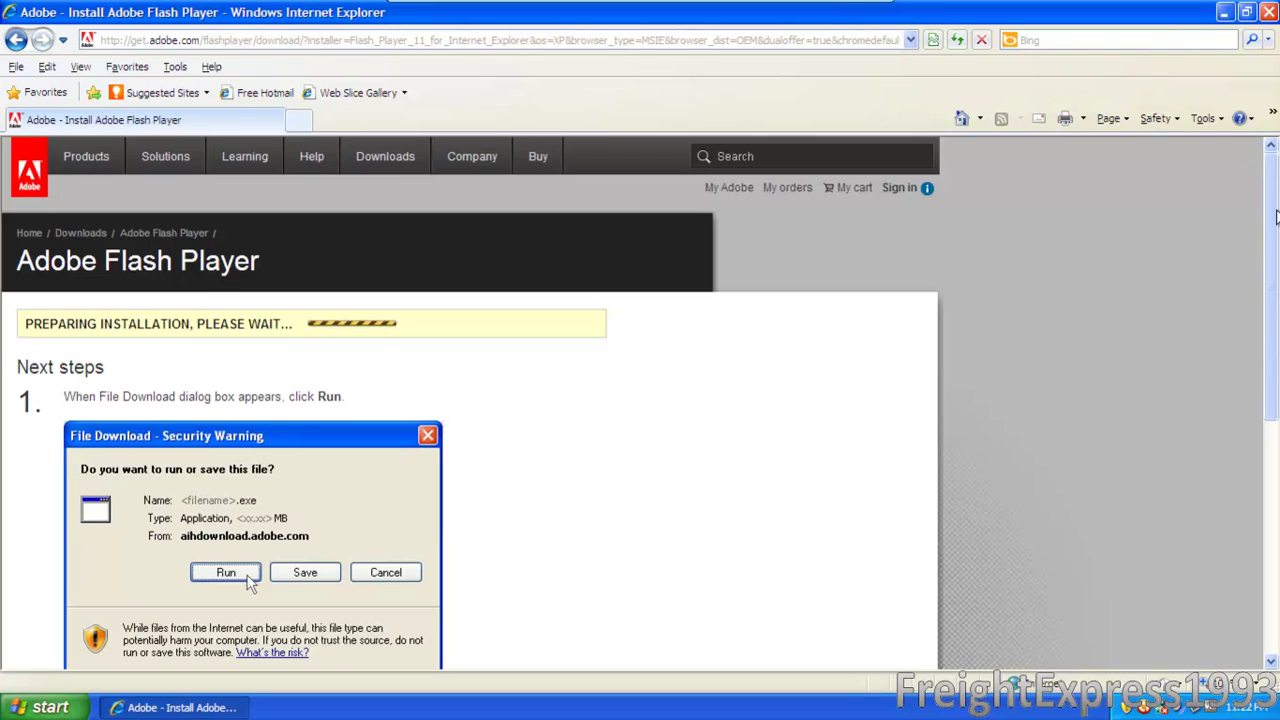
- Close the browser window and the Adobe Flash Player Installer to return to the desktop
{"action": "scroll", "coordinate": [1271, 241], "scroll_direction": "down", "scroll_amount": 1}
{"action": "mouse_move", "coordinate": [1270, 12]}
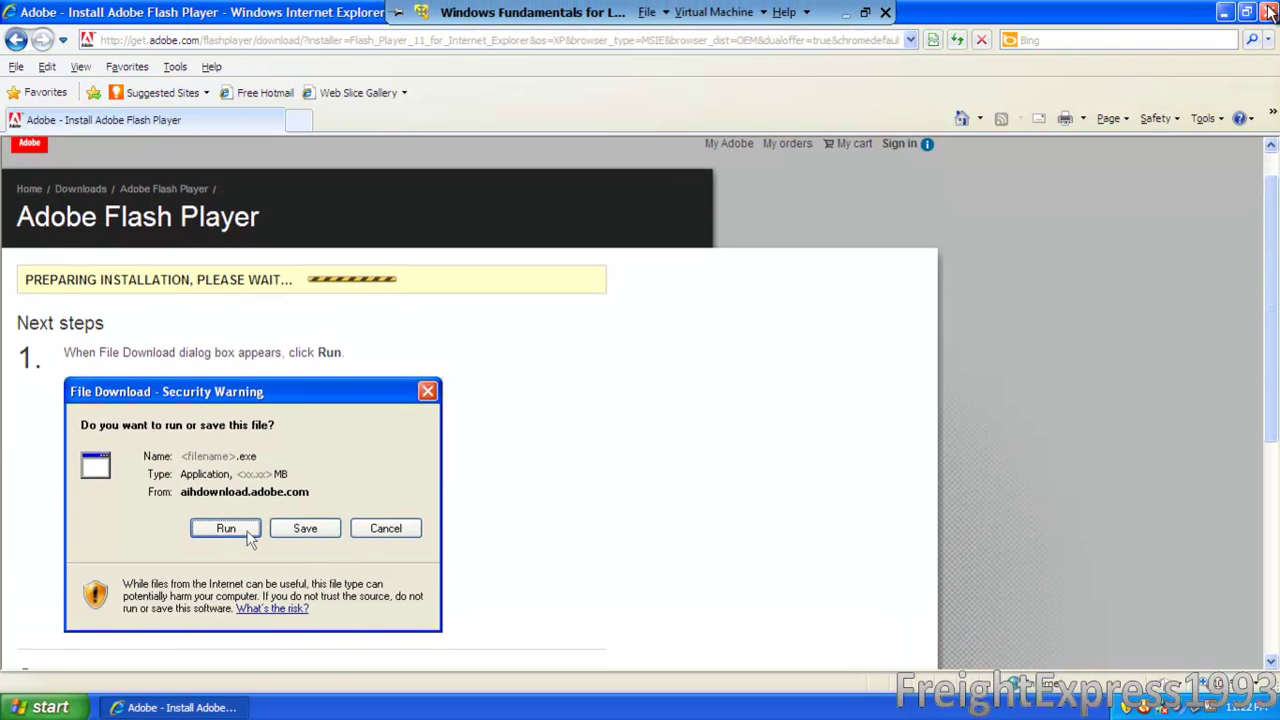
{"action": "left_click", "coordinate": [1269, 12]}
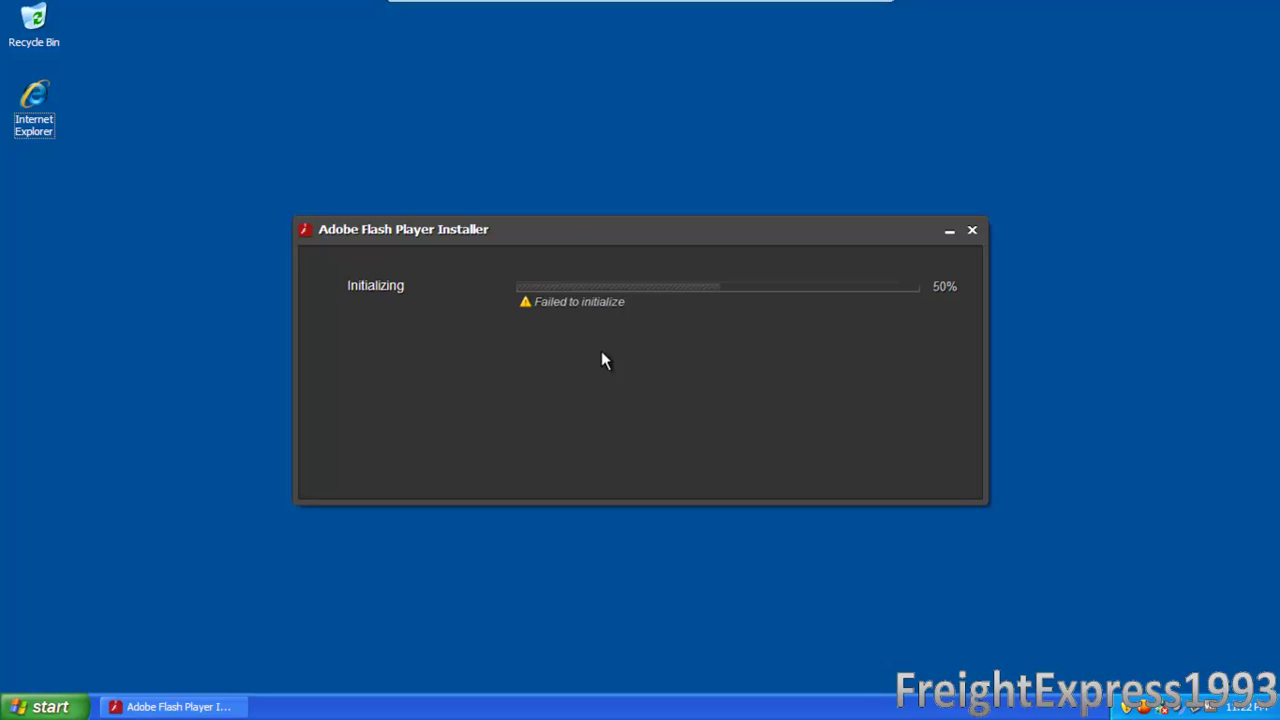
{"action": "left_click", "coordinate": [972, 231]}
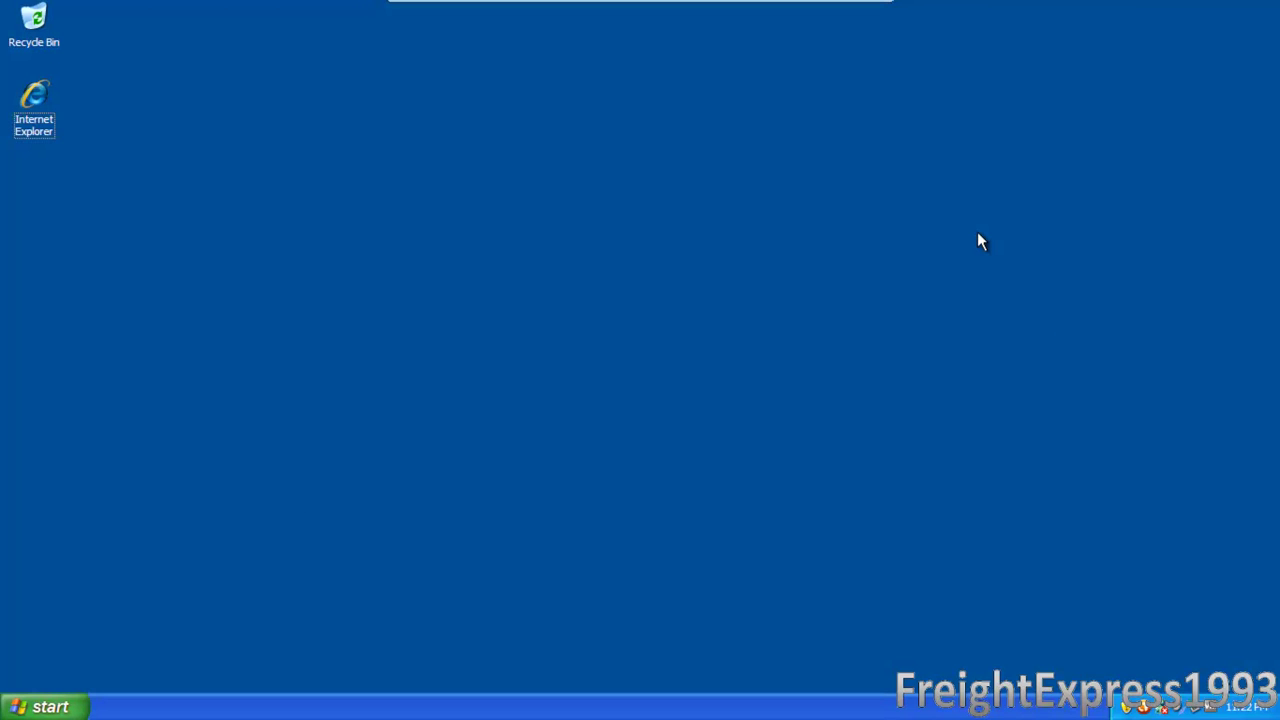